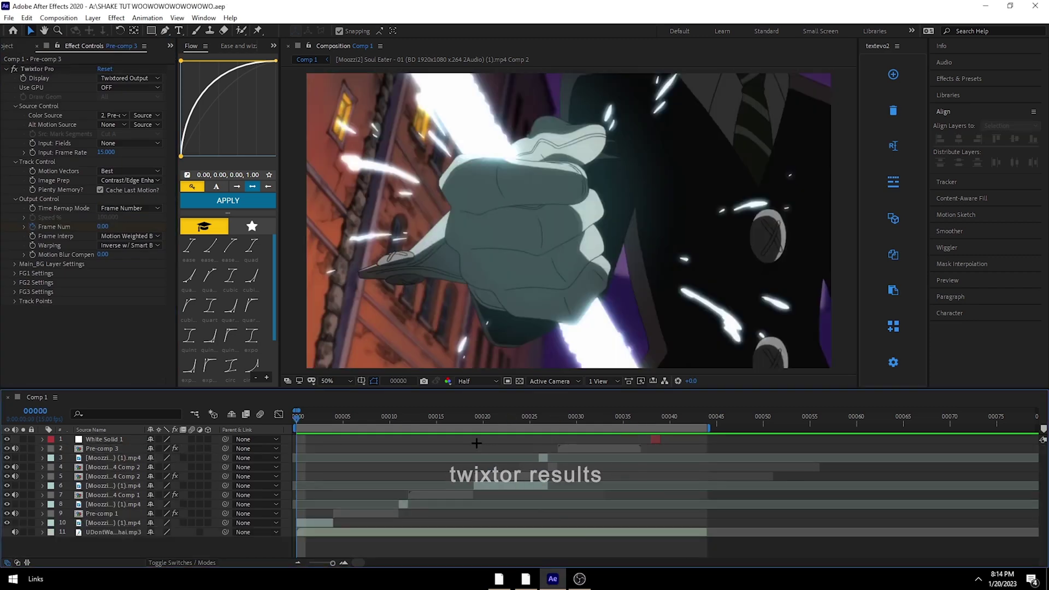
Step: Go to frame 4 and select the Pre-comp 1 layer that starts there
key(space)
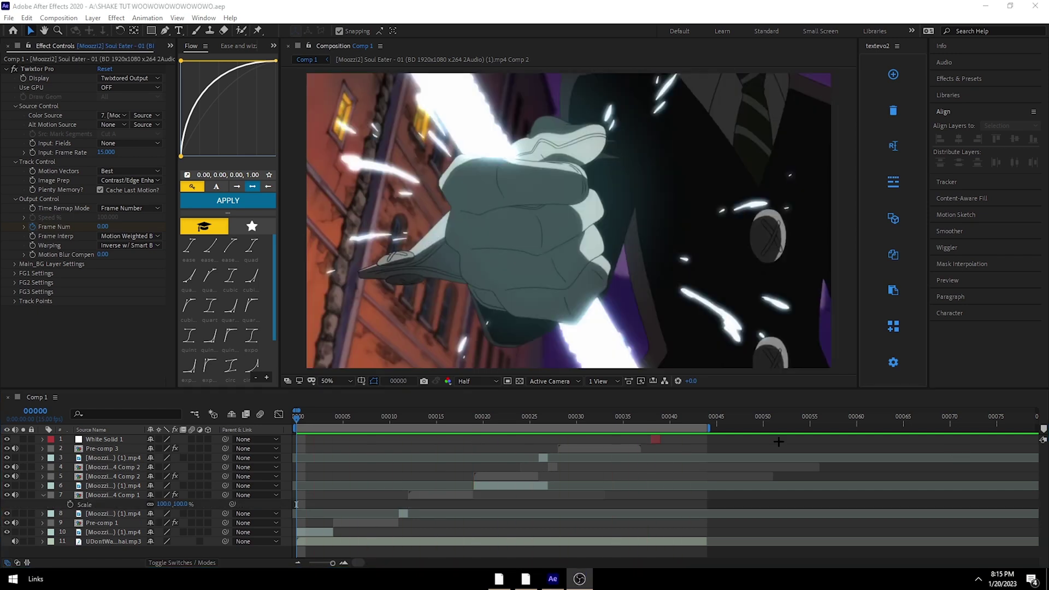
click(431, 439)
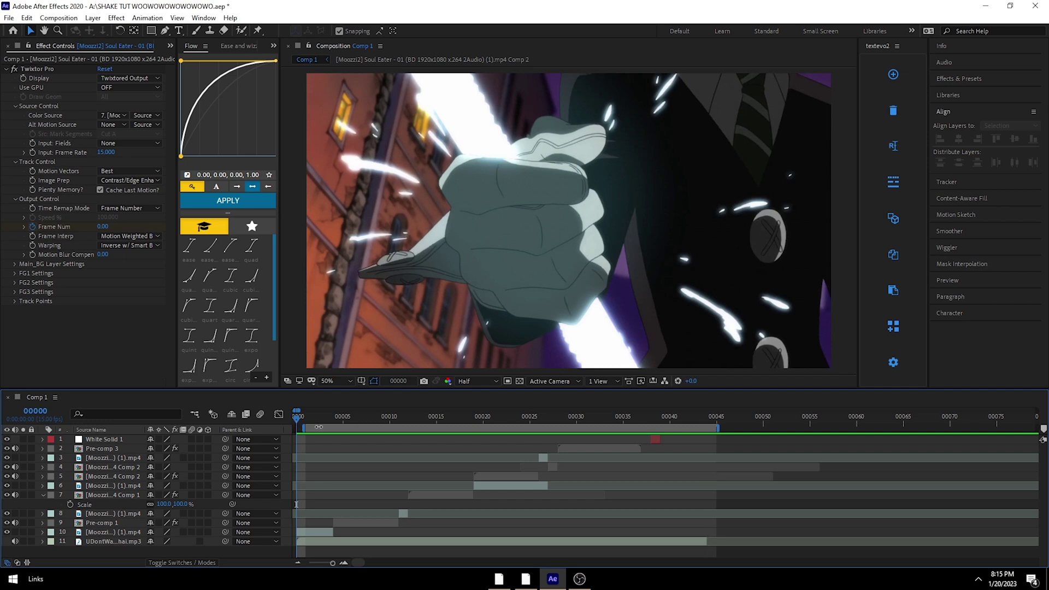
click(322, 426)
click(333, 425)
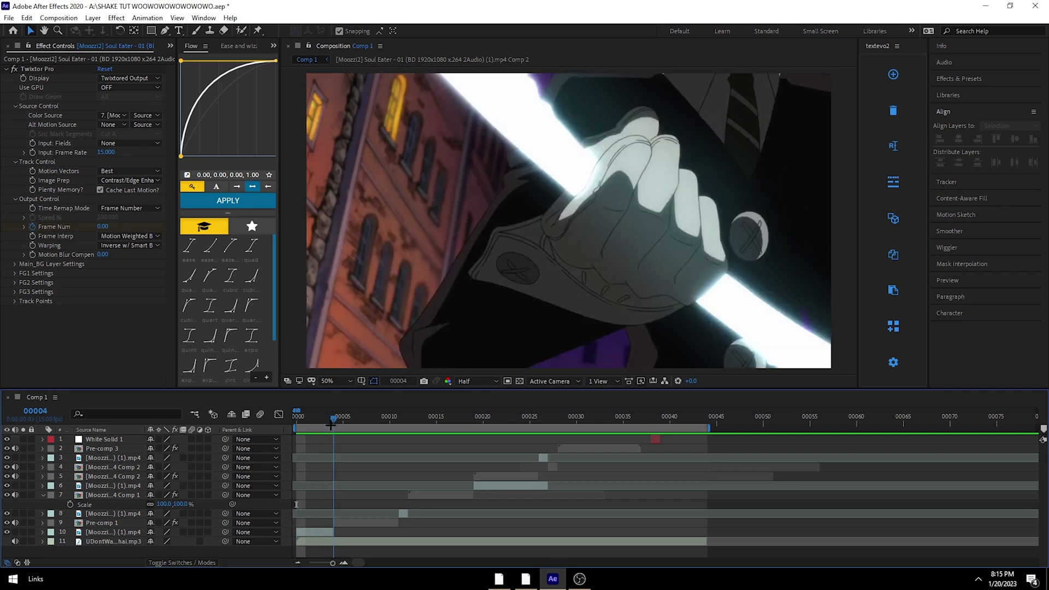
click(381, 524)
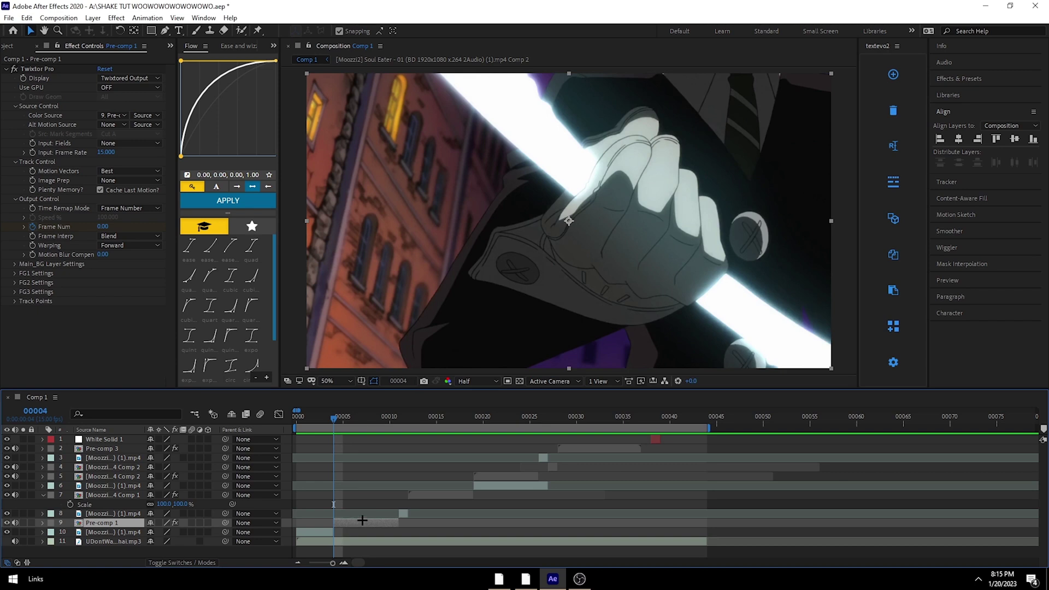
key(ctrl+space)
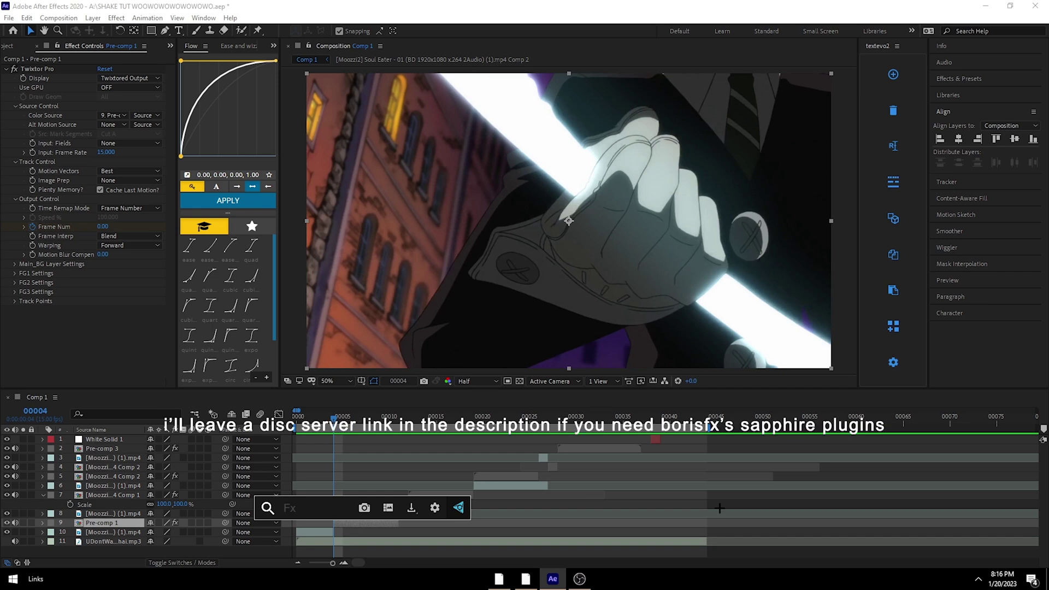
text(s)
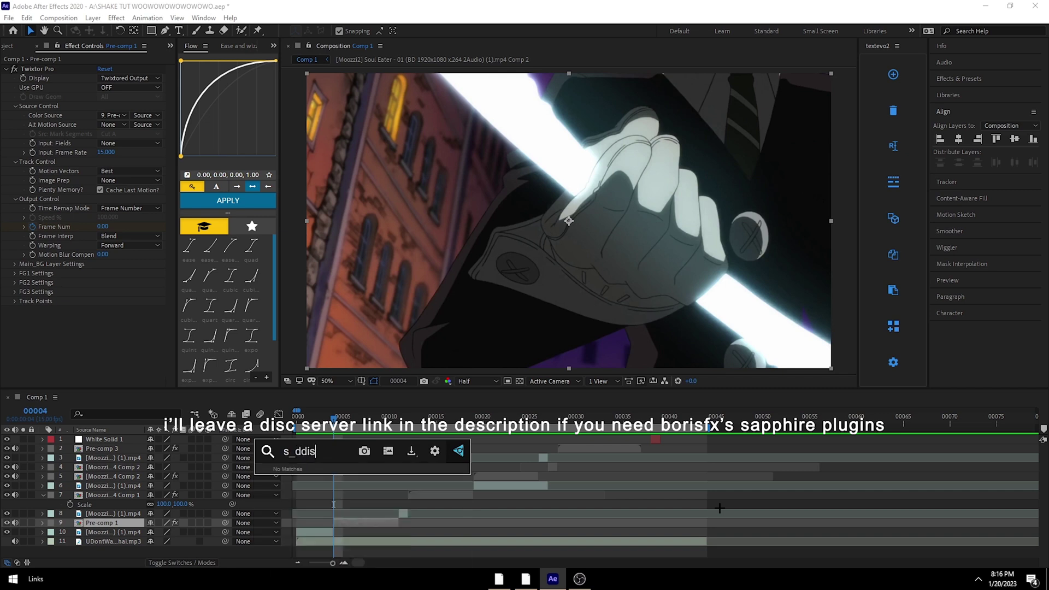
text(_dissolveshake)
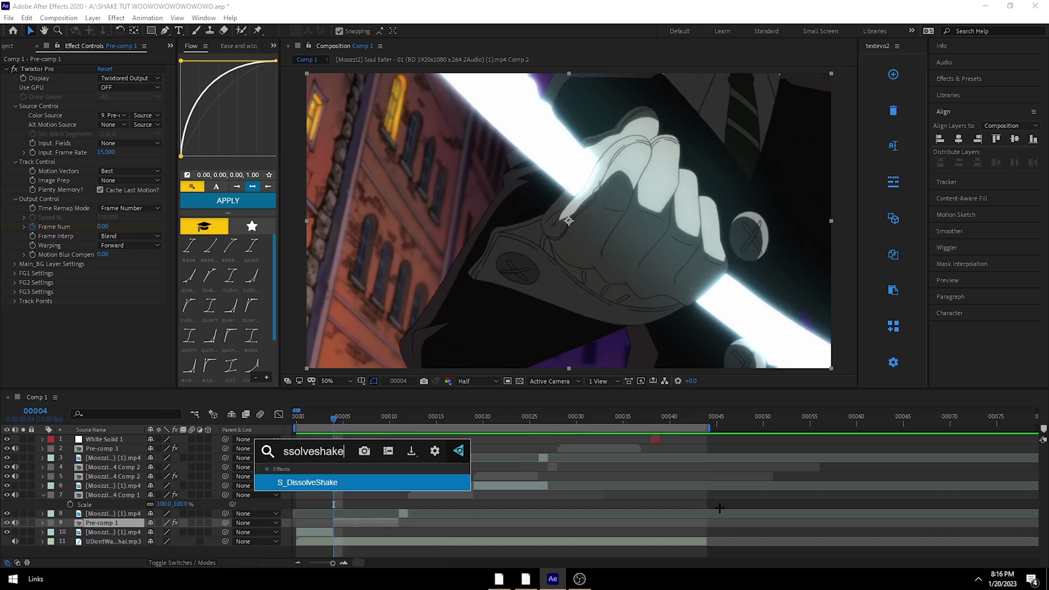
key(Return)
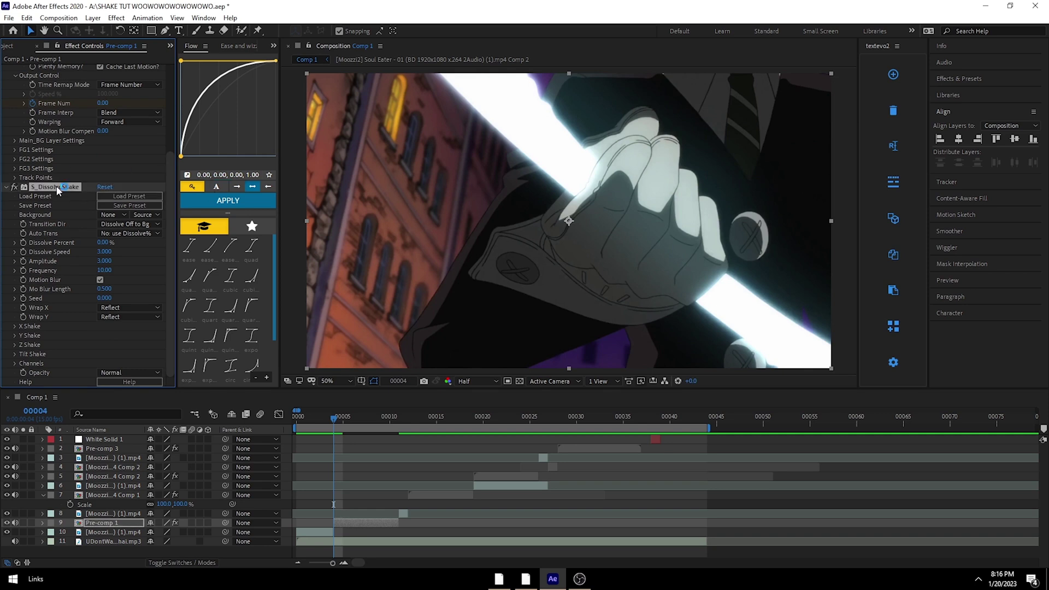
key(Delete)
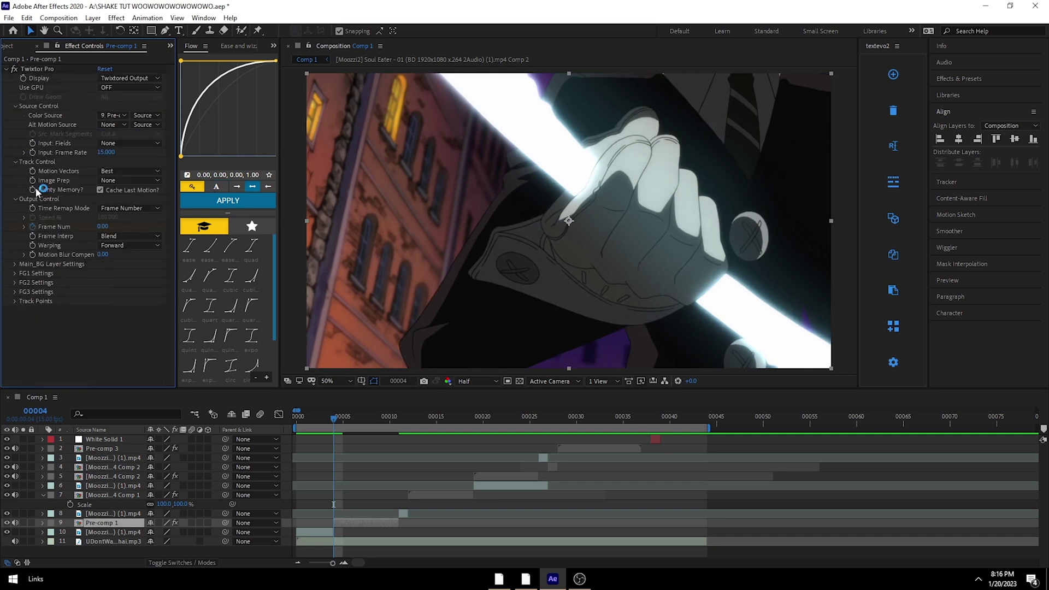
Step: Apply the CC RepeTile effect to Pre-comp 1
key(ctrl+space)
text(rep)
key(Return)
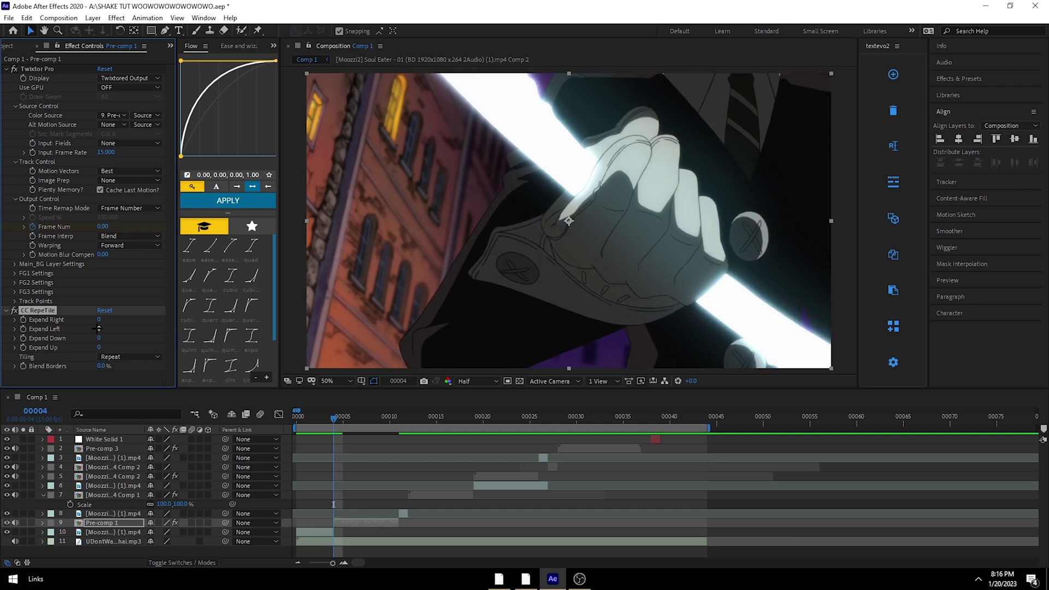
Step: Set CC RepeTile's Expand Right, Left, Down and Up values to 600 each
click(98, 320)
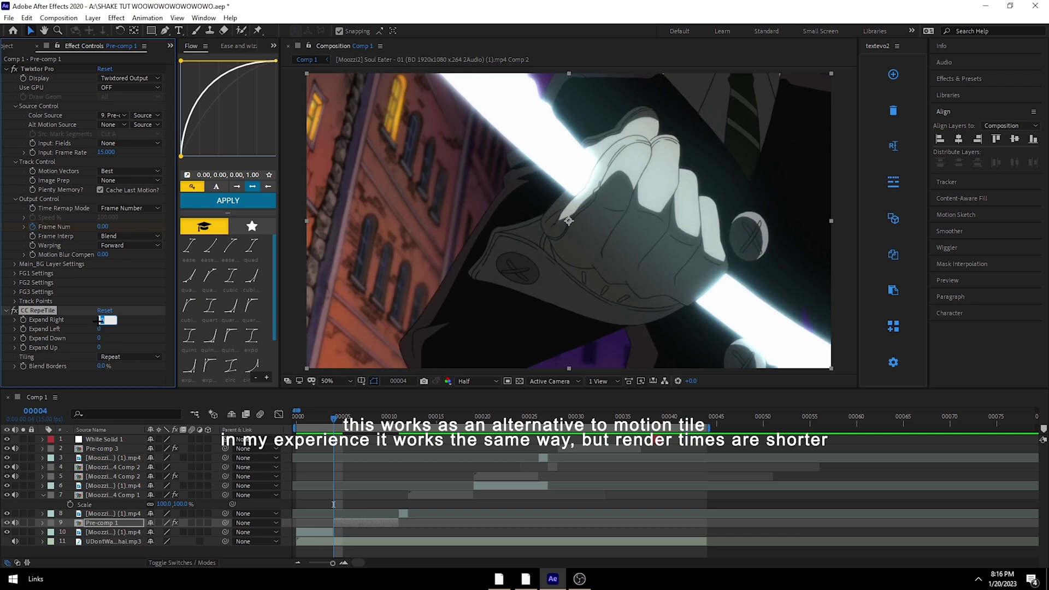
text(600)
key(Return)
key(ctrl+c)
click(100, 329)
key(ctrl+v)
click(99, 338)
key(ctrl+v)
click(99, 347)
key(ctrl+v)
key(Return)
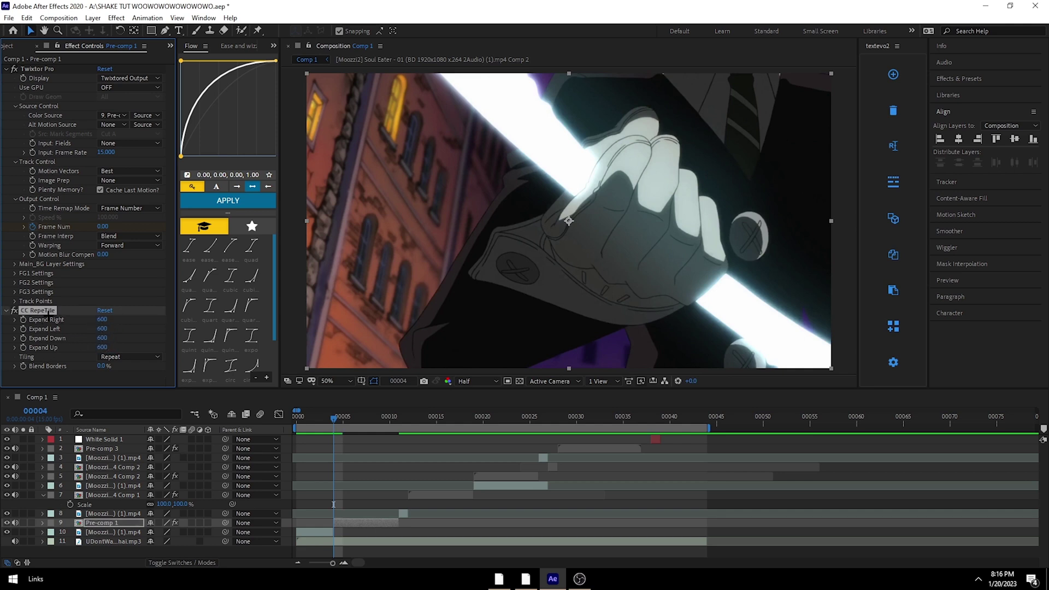
Step: Scale Pre-comp 1 down to 70% to expose its tiled edges, and set CC RepeTile's tiling mode to Unfold
key(s)
drag(184, 533, 167, 532)
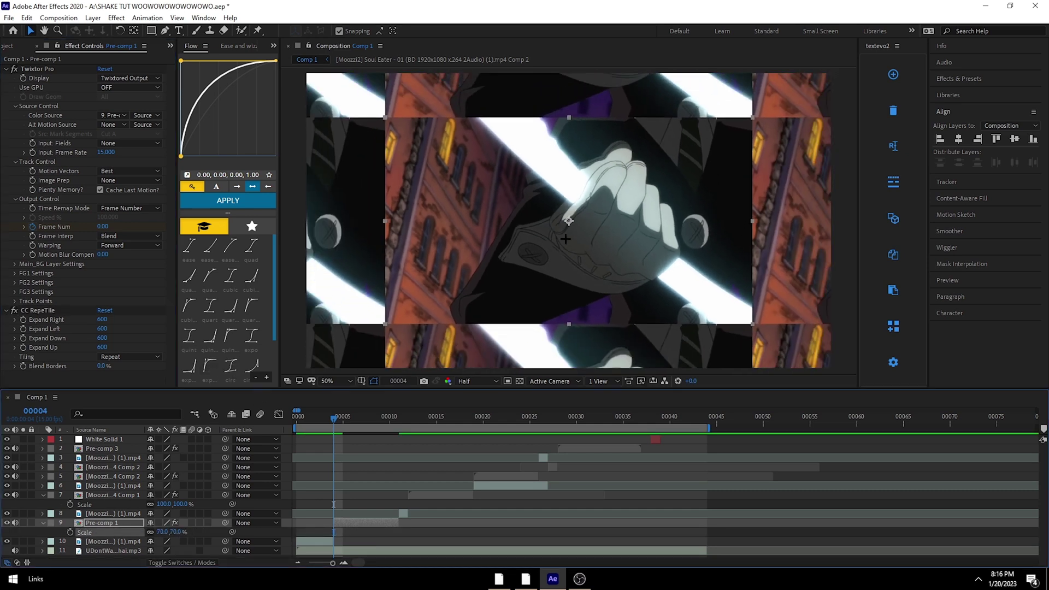
click(143, 356)
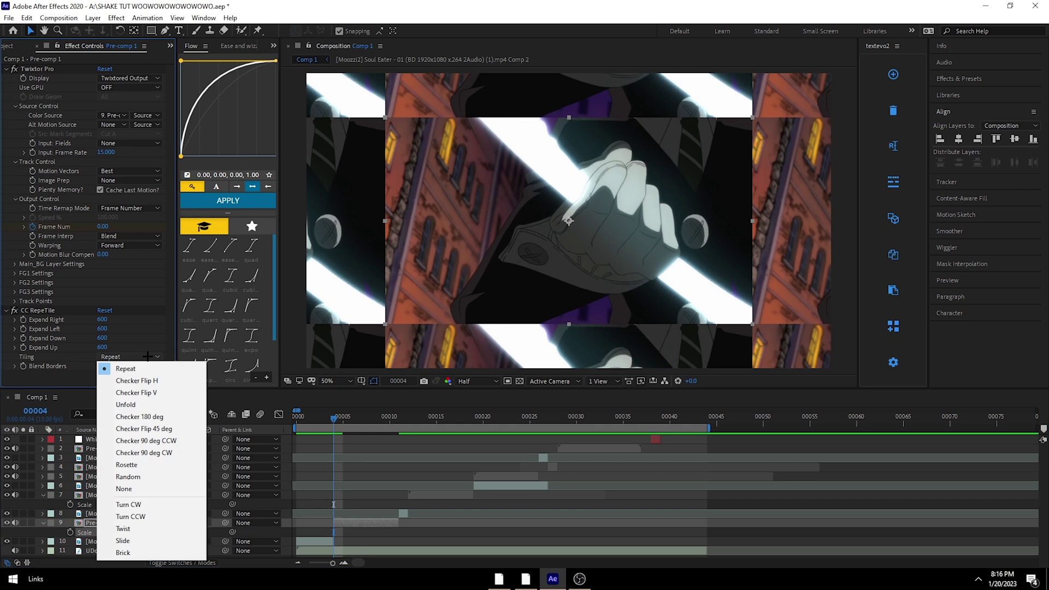
click(150, 404)
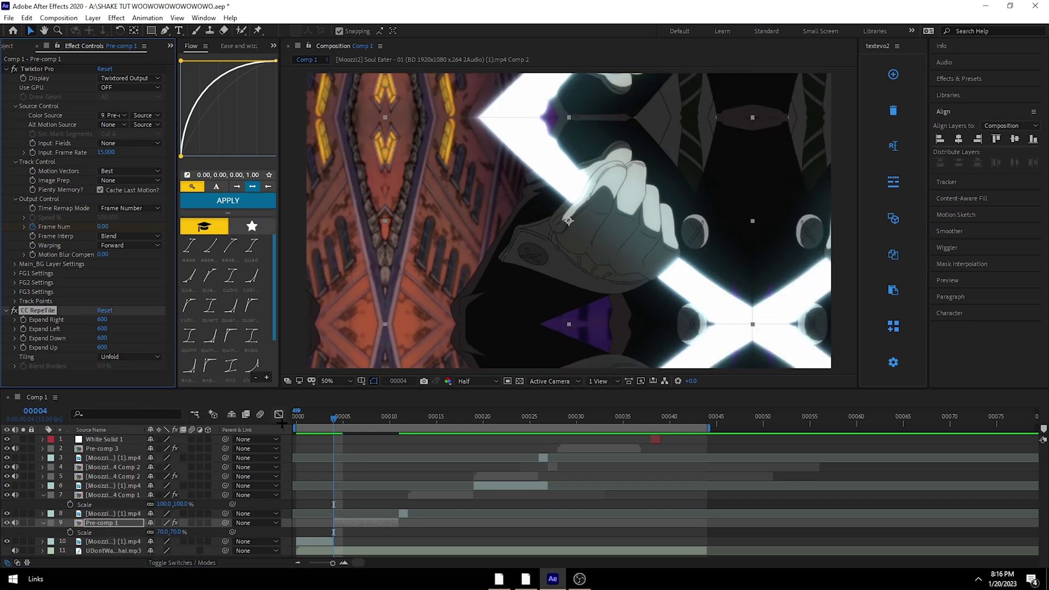
Step: Set Pre-comp 1's scale back to 100% and preview the clip
click(177, 531)
text(100)
key(Return)
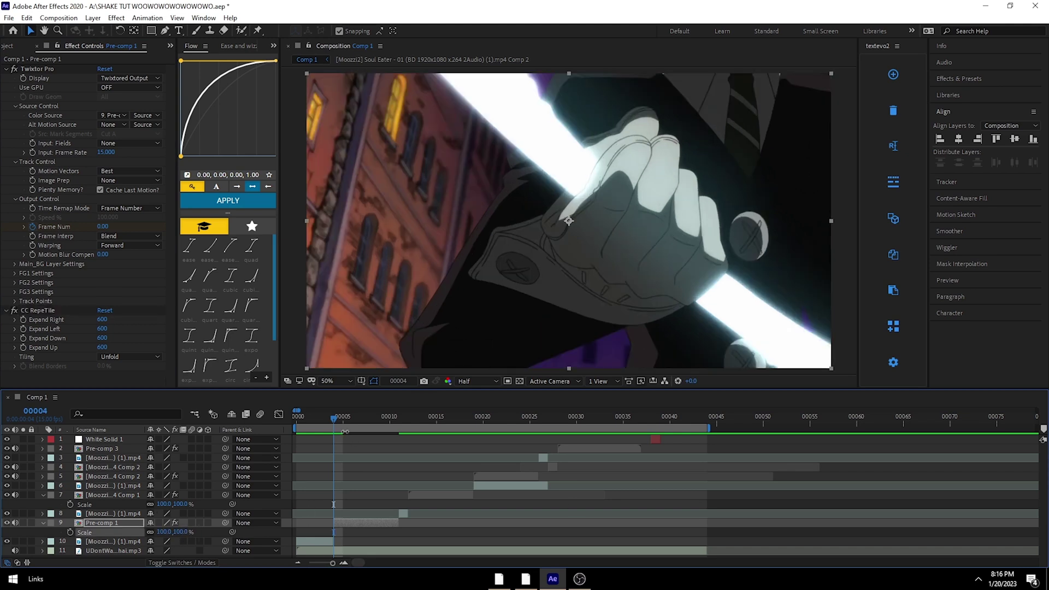
key(space)
Step: Apply the S_DissolveShake effect to Pre-comp 1 after CC RepeTile
key(ctrl+space)
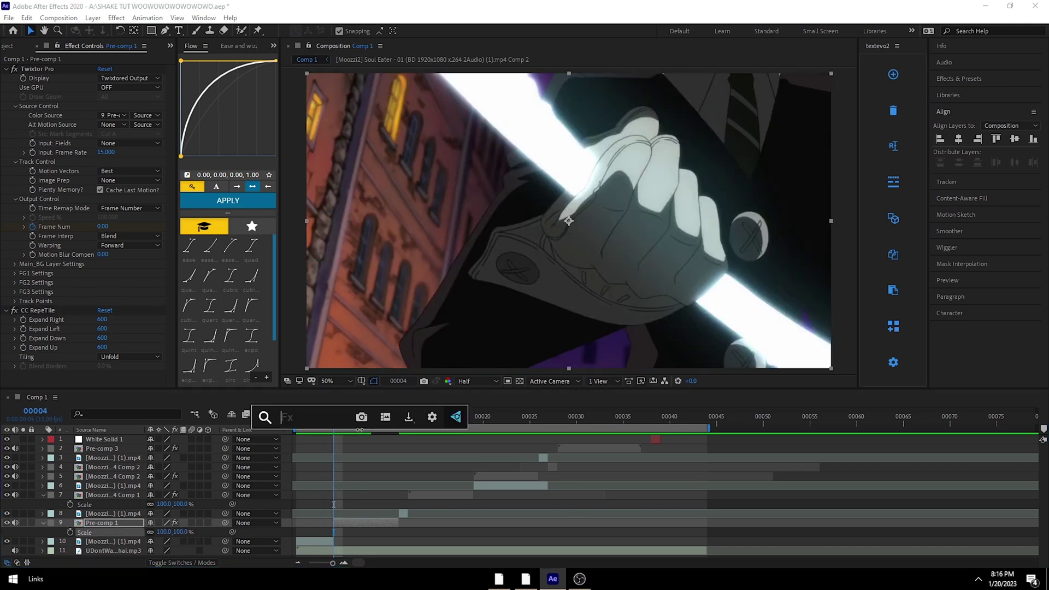
text(s)
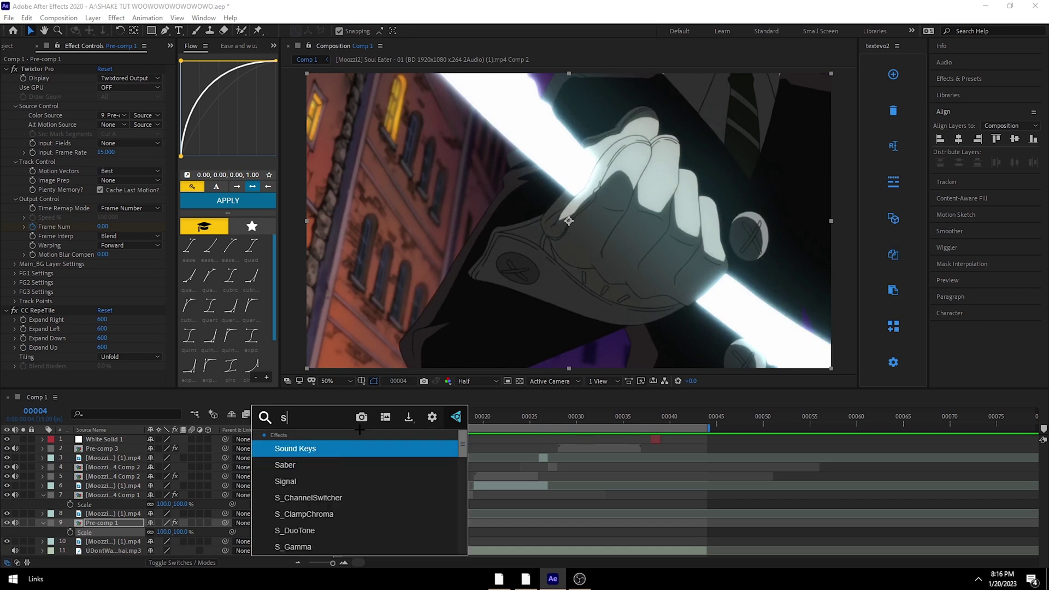
text(_DissolveSha)
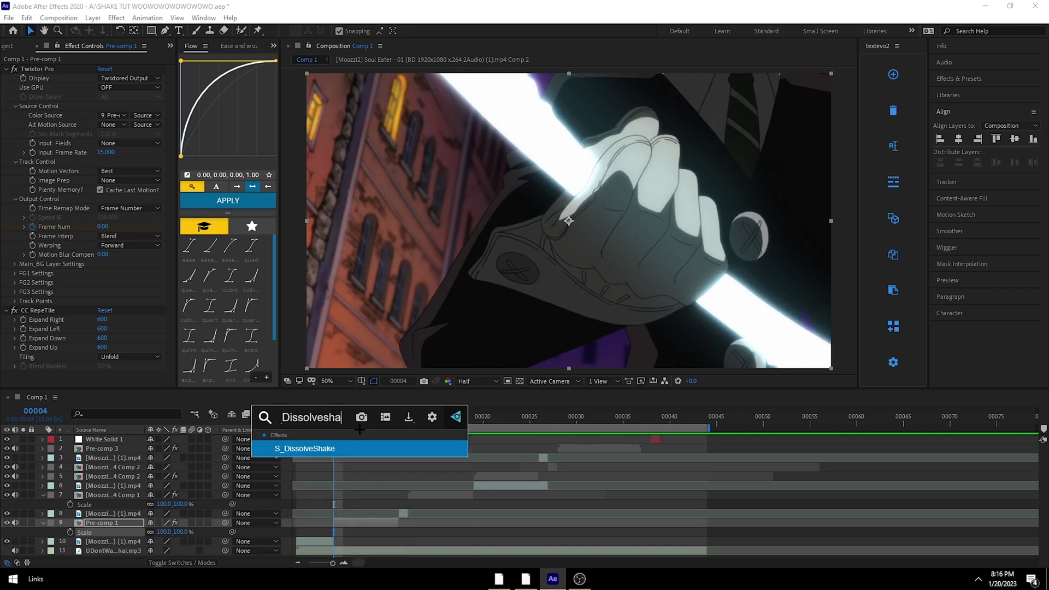
key(Return)
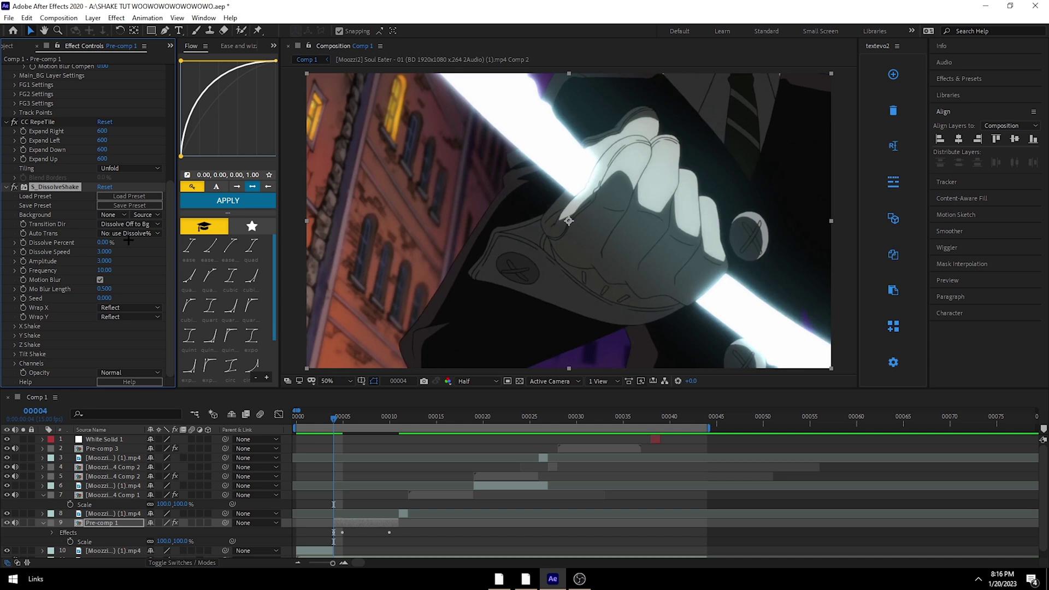
Step: Set S_DissolveShake's Dissolve Percent to 45%
click(78, 247)
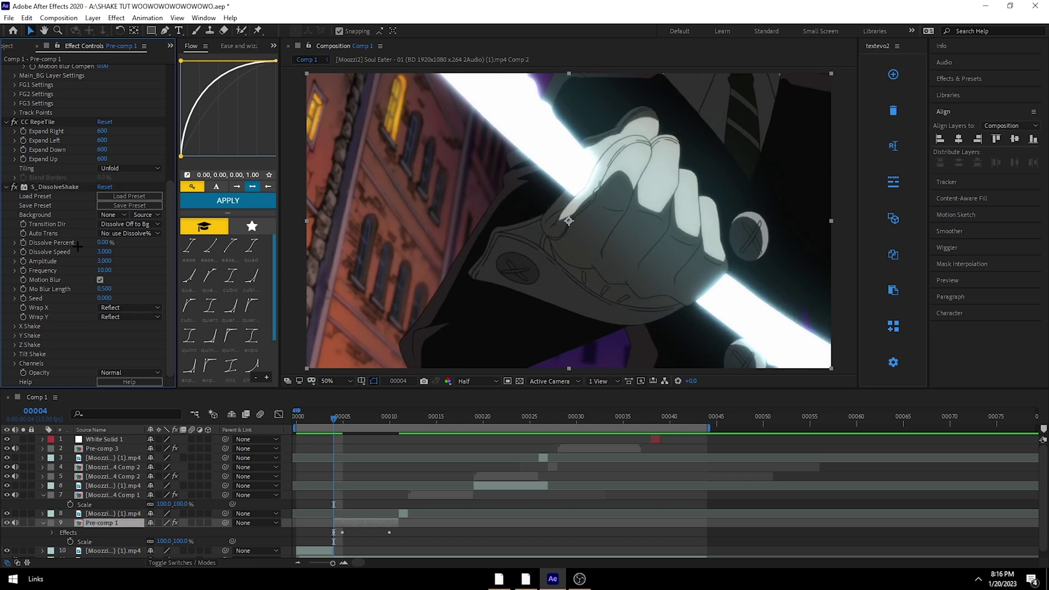
click(54, 187)
drag(101, 245, 129, 247)
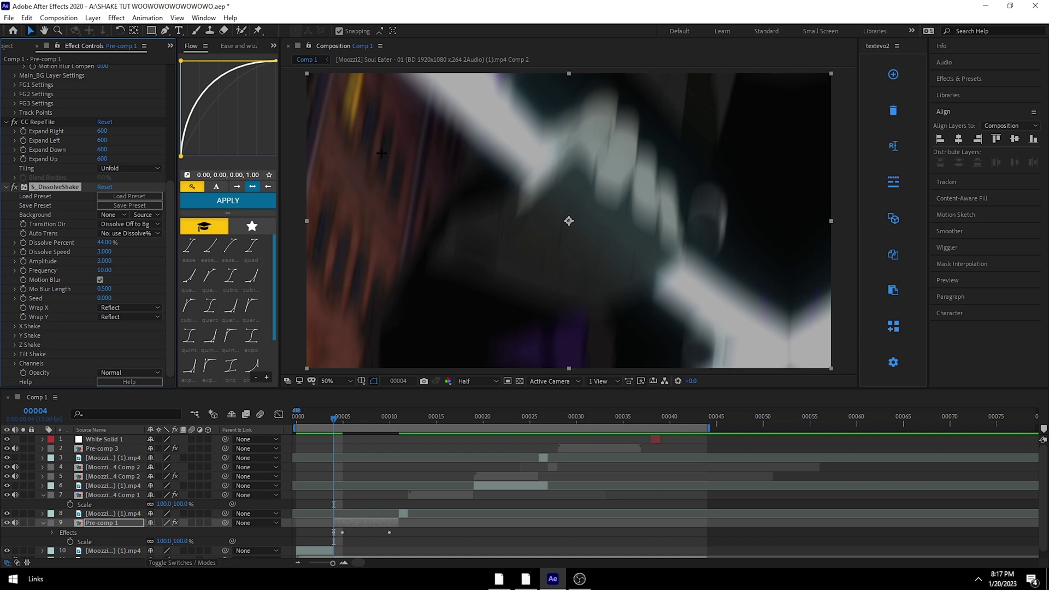
drag(103, 241, 102, 240)
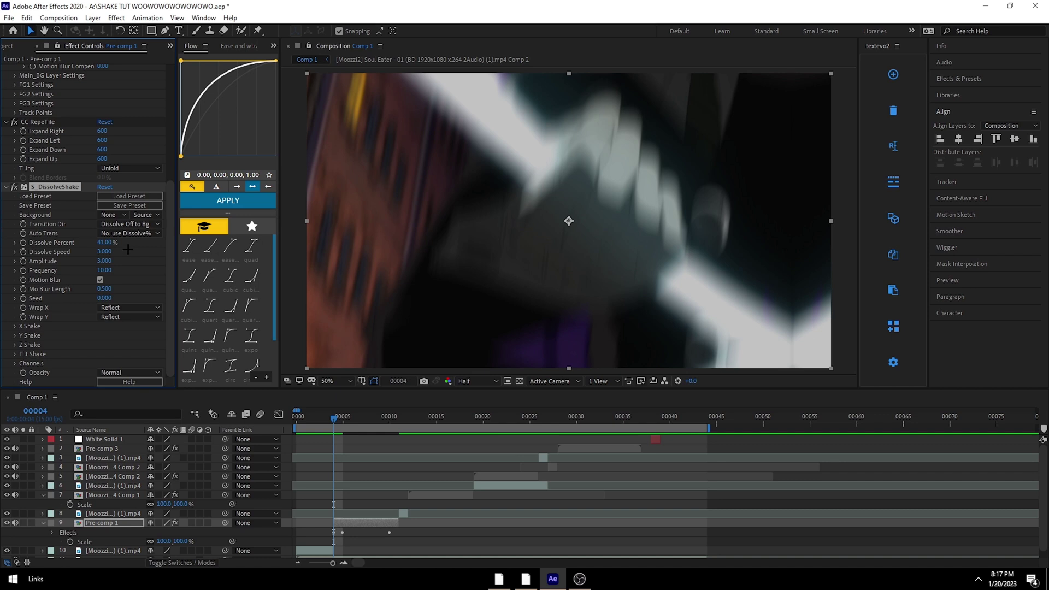
mouse_move(104, 242)
mouse_down()
mouse_move(84, 242)
mouse_move(114, 246)
mouse_up()
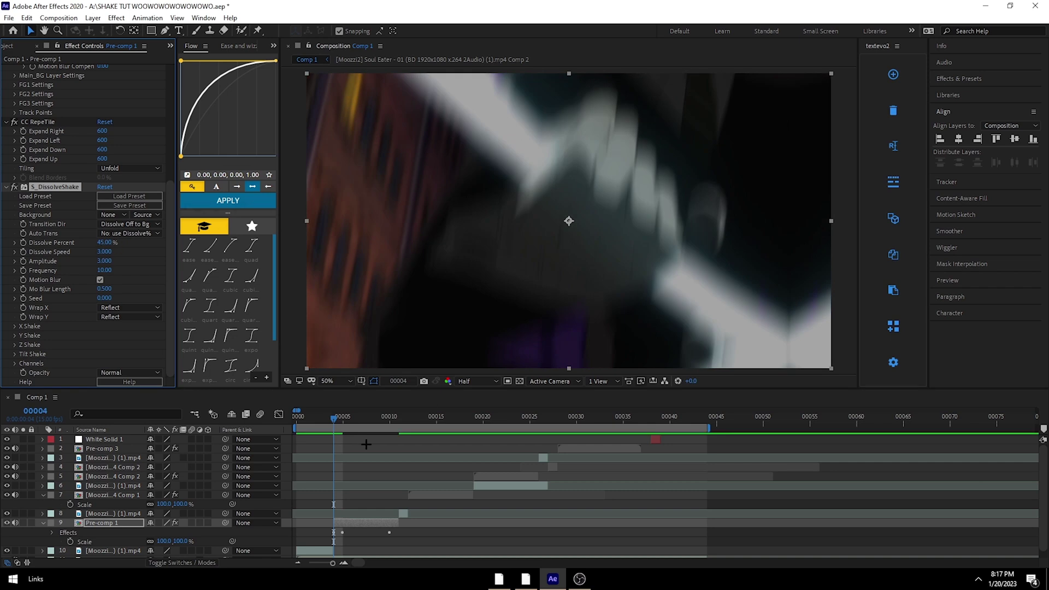
Step: Set S_DissolveShake's Dissolve Speed to 19.120 and preview the shake
mouse_move(335, 419)
mouse_down()
mouse_move(371, 419)
mouse_move(333, 419)
mouse_up()
drag(100, 253, 656, 262)
key(space)
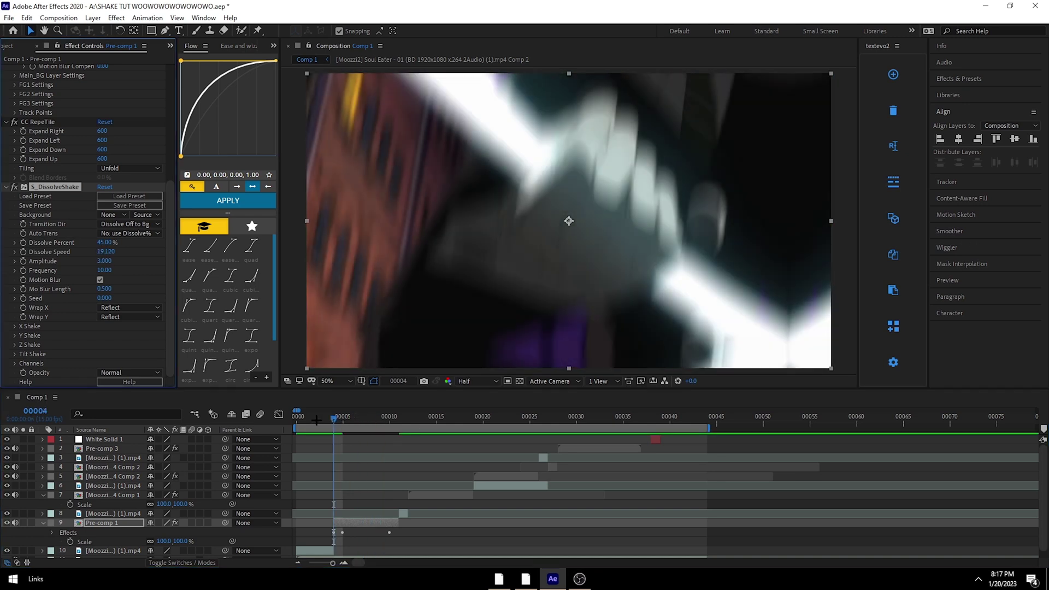
Step: Try a Dissolve Percent of 36% at frame 4 and undo the change
drag(346, 417, 334, 417)
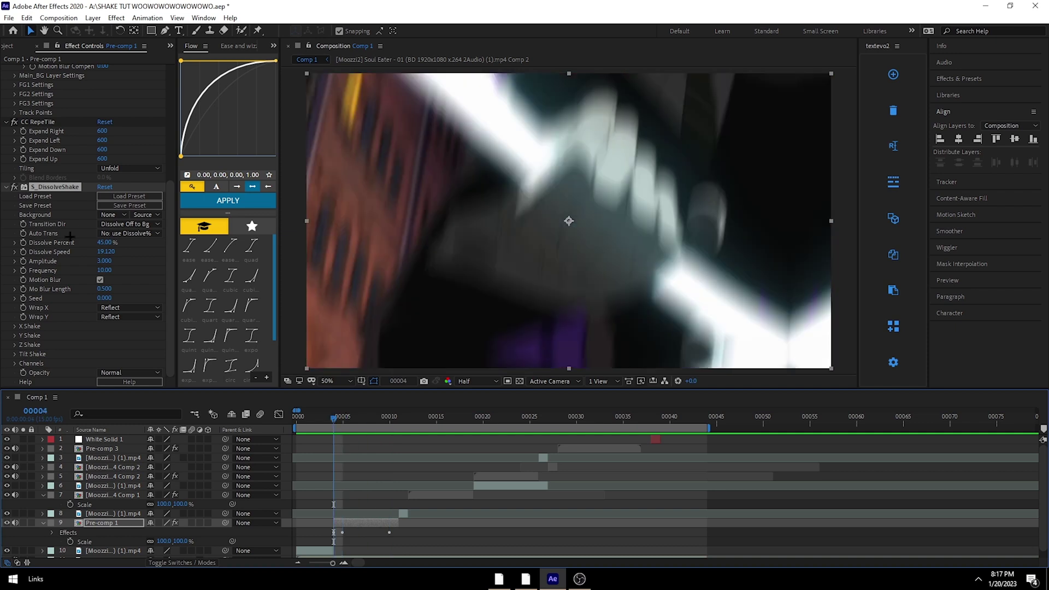
drag(103, 243, 157, 278)
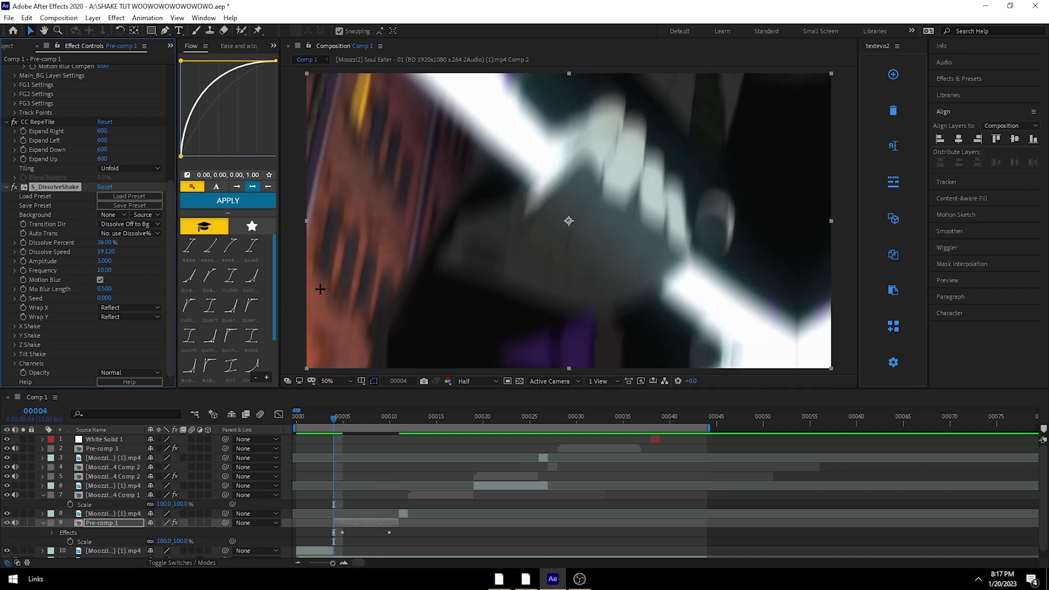
key(ctrl+z)
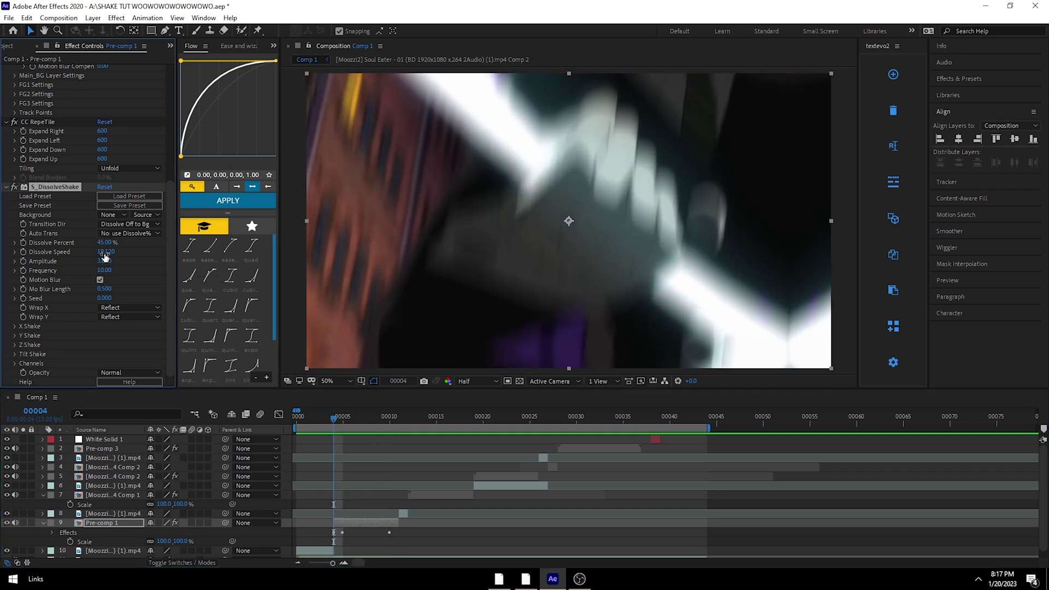
Step: Add Amplitude and Frequency keyframes to S_DissolveShake at frame 4, trying higher values for both and undoing those value changes
click(23, 261)
drag(104, 262, 932, 275)
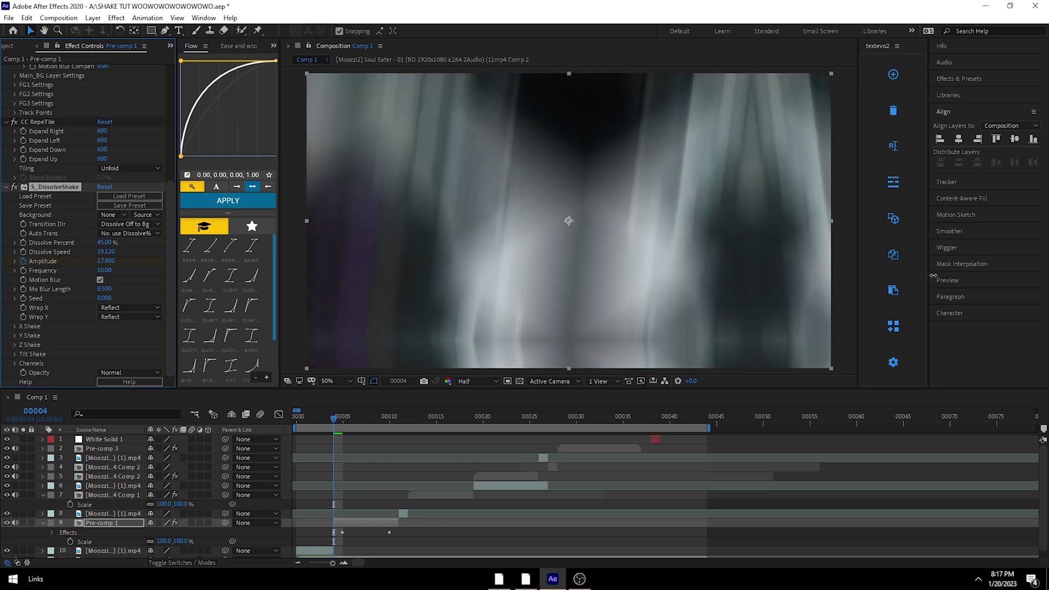
key(ctrl+z)
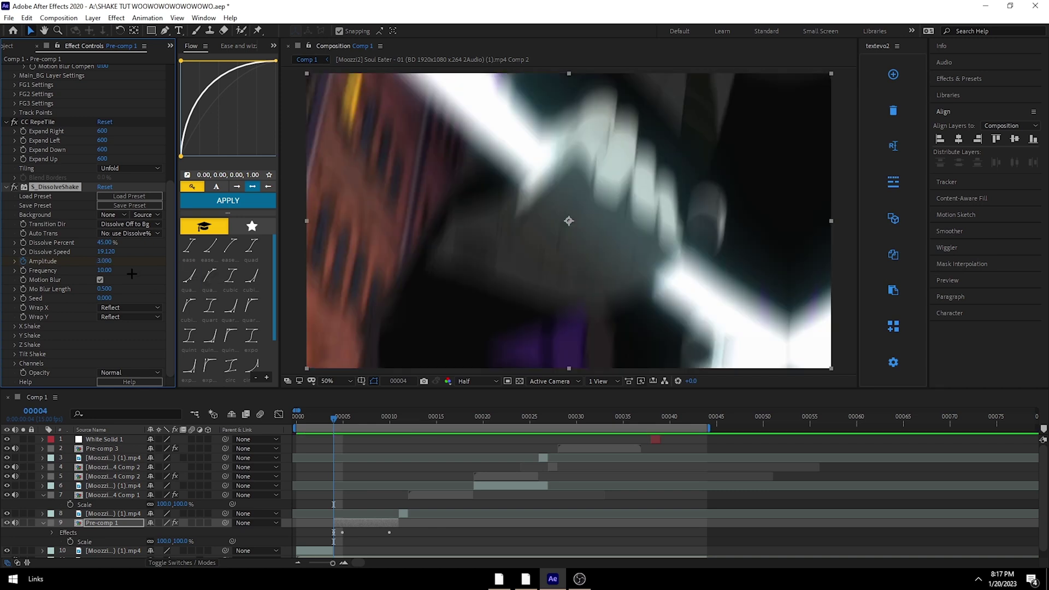
click(24, 270)
drag(104, 270, 399, 284)
key(ctrl+z)
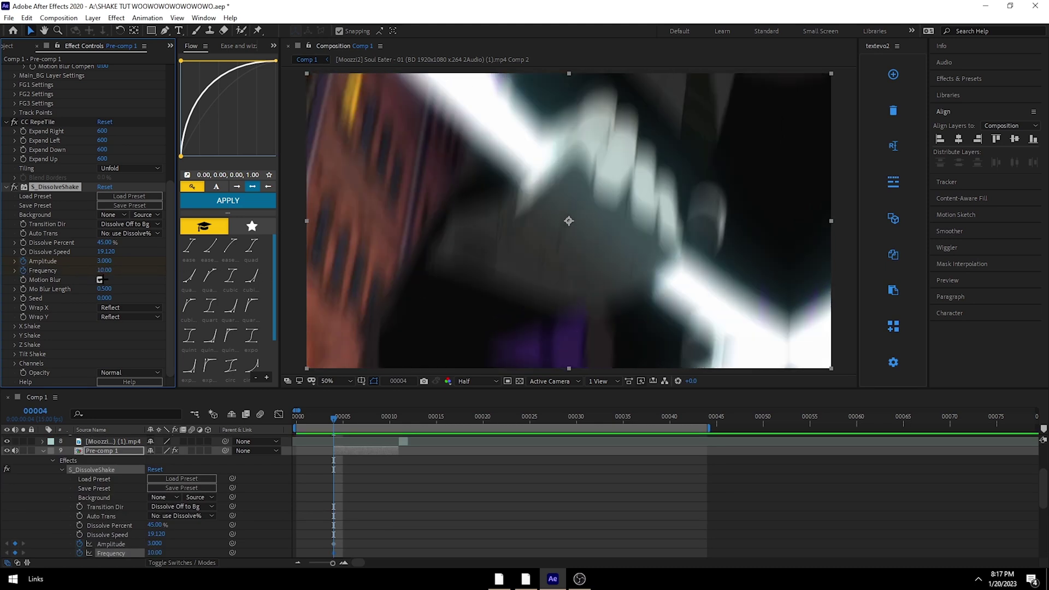
Step: Disable S_DissolveShake's Motion Blur, set Amplitude to 0.640 and scrub through the clip to frame 9
click(100, 279)
drag(104, 260, 89, 260)
drag(333, 418, 381, 427)
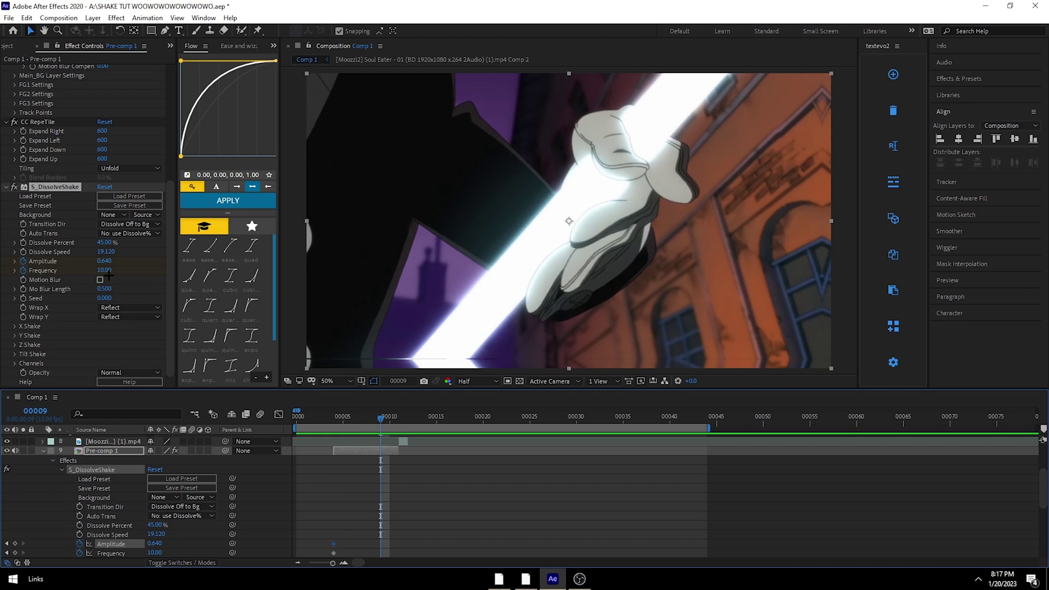
Step: Remove the Frequency keyframing, set Frequency to 23.50 and preview the shake from frame 4
click(23, 270)
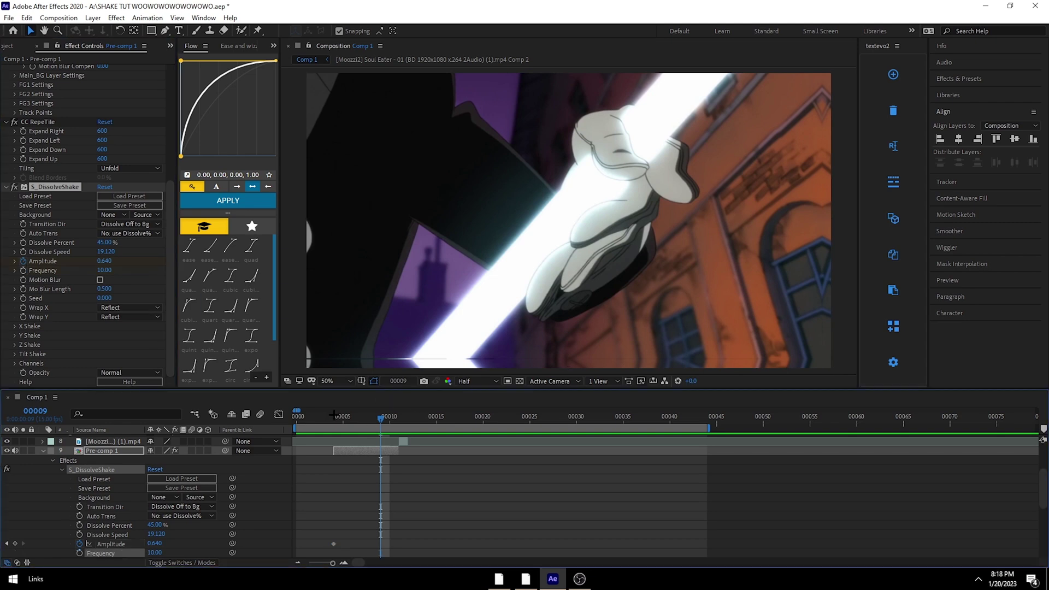
click(333, 416)
drag(361, 421, 381, 420)
drag(105, 272, 179, 272)
drag(376, 416, 336, 414)
key(space)
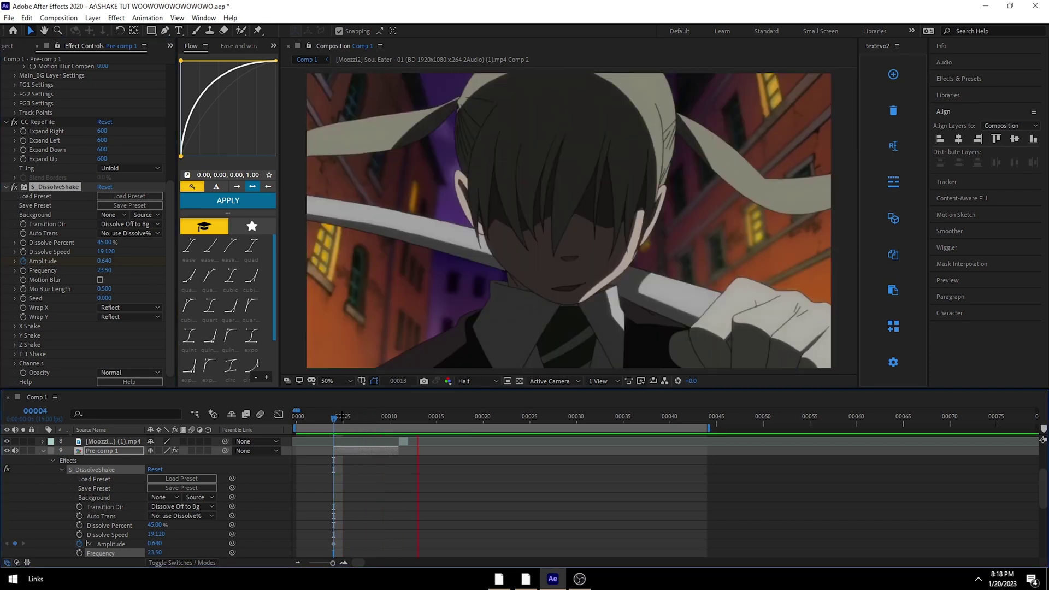
Step: Set S_DissolveShake's Frequency to 3.90 and preview the shake again from frame 4
click(361, 416)
mouse_move(105, 273)
mouse_down()
mouse_move(1, 277)
mouse_move(106, 275)
mouse_up()
drag(361, 415, 334, 410)
click(338, 409)
key(space)
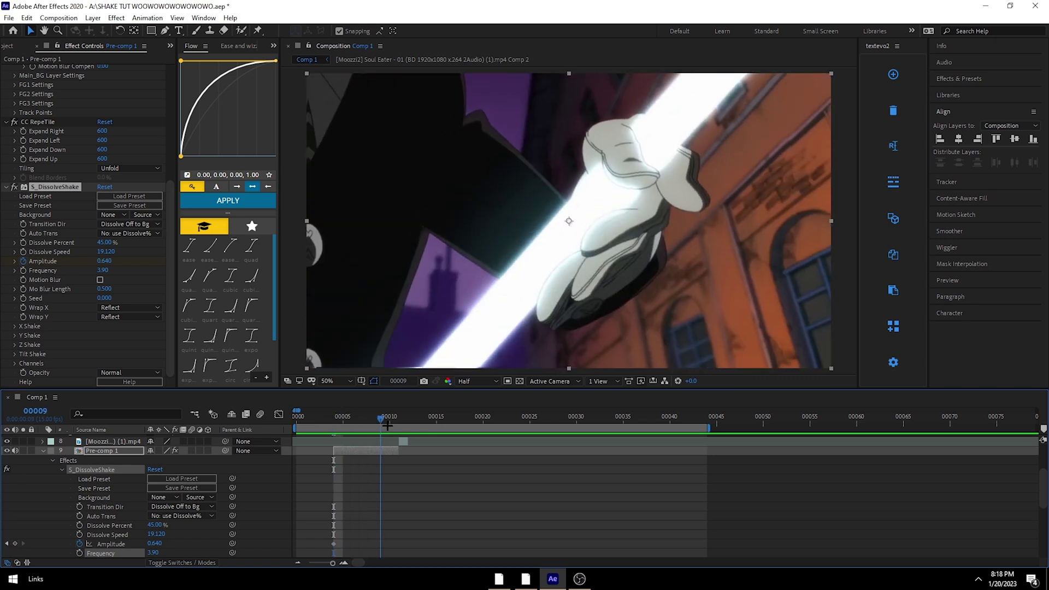
Step: Raise S_DissolveShake's Amplitude to 3.070 and Frequency to 4.60 at frame 4, and scrub to frame 9
key(space)
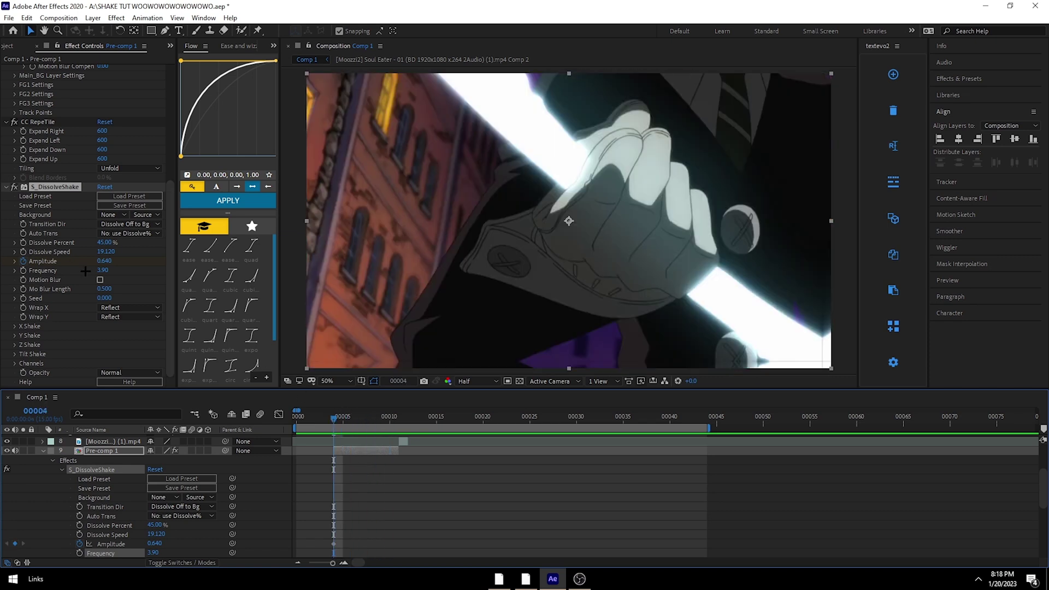
drag(104, 261, 231, 262)
drag(106, 262, 203, 291)
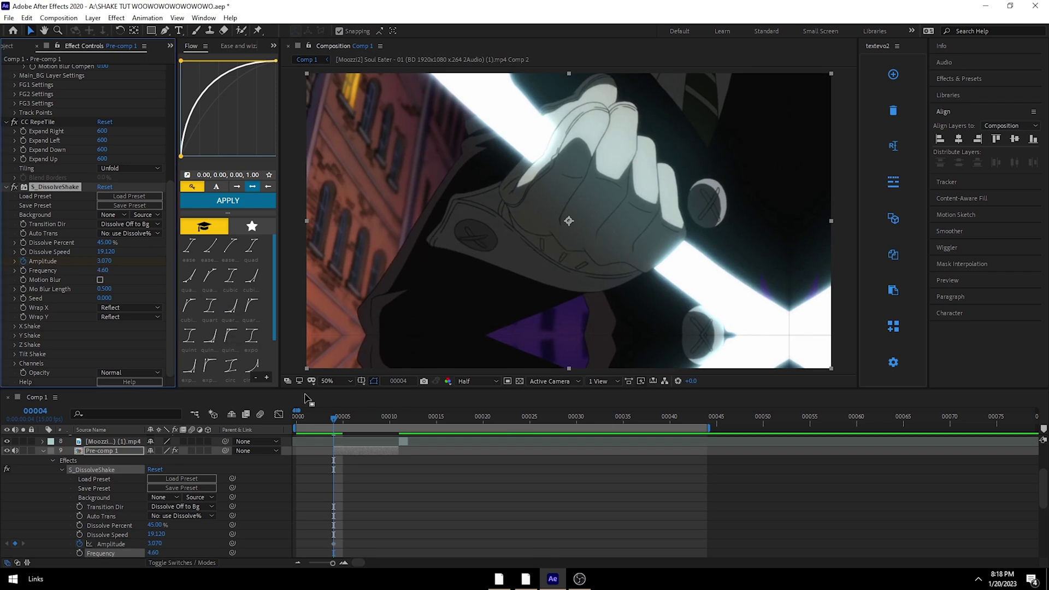
drag(335, 416, 381, 418)
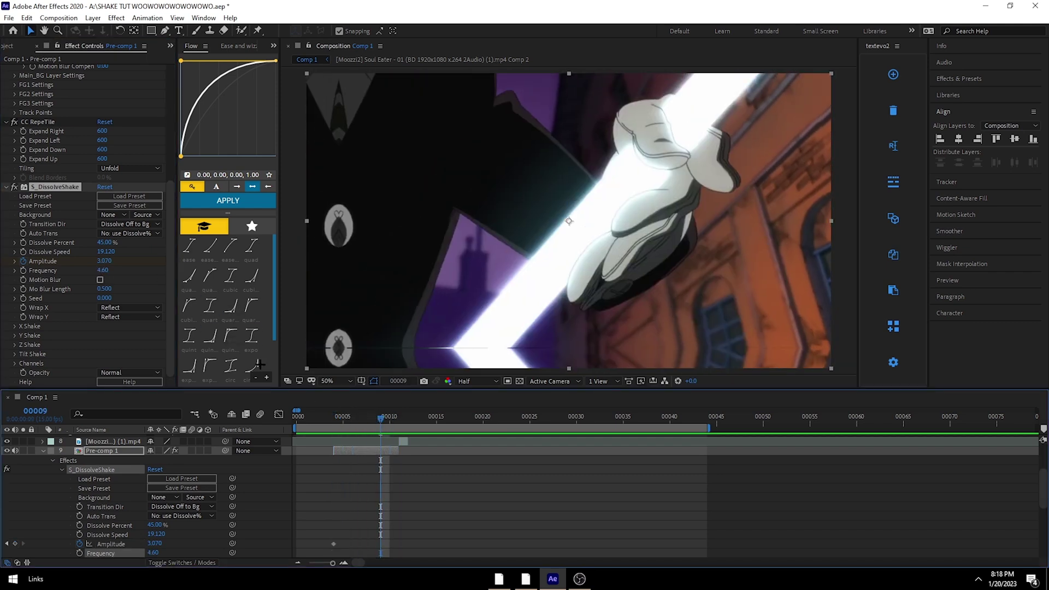
Step: Expand S_DissolveShake's X Shake settings and inspect the X Rand Amp value
click(16, 326)
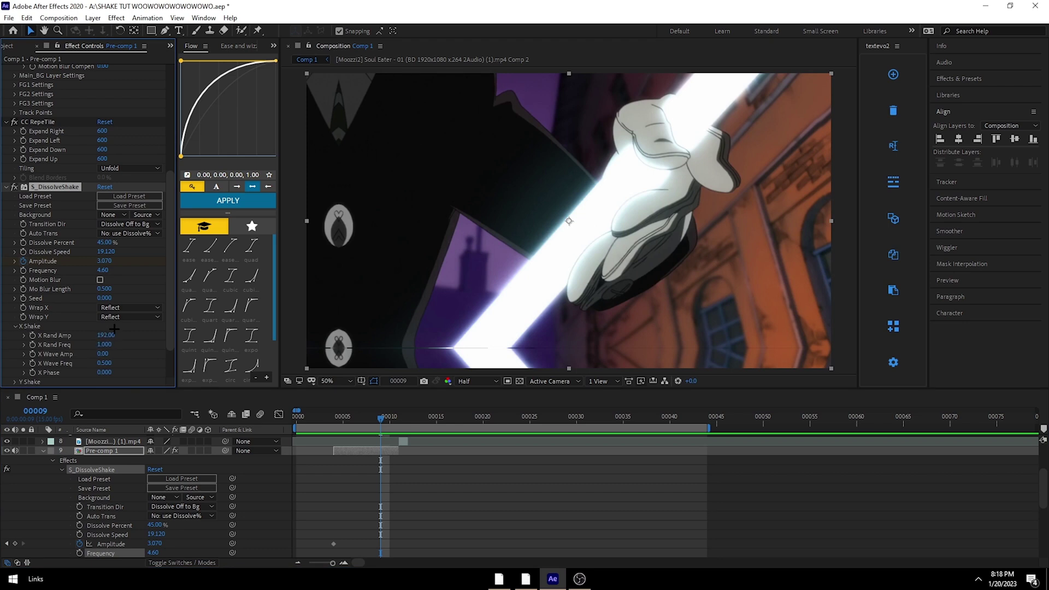
click(110, 335)
click(132, 337)
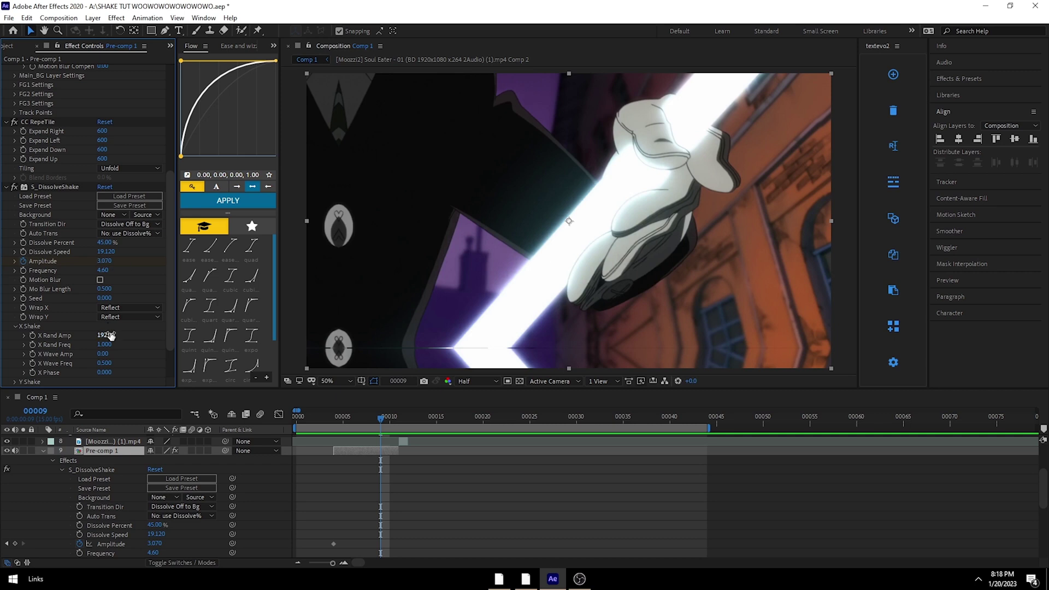
Step: Try an Amplitude of 1 for S_DissolveShake at frame 9 and undo it
click(106, 261)
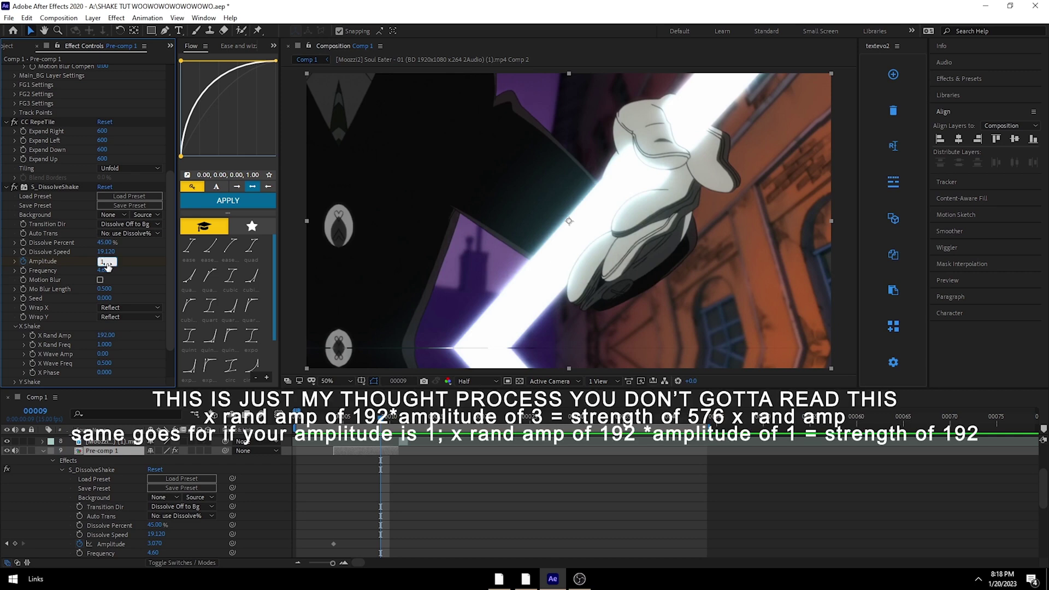
text(1)
key(Return)
mouse_move(380, 417)
mouse_down()
mouse_move(333, 418)
mouse_move(381, 417)
mouse_up()
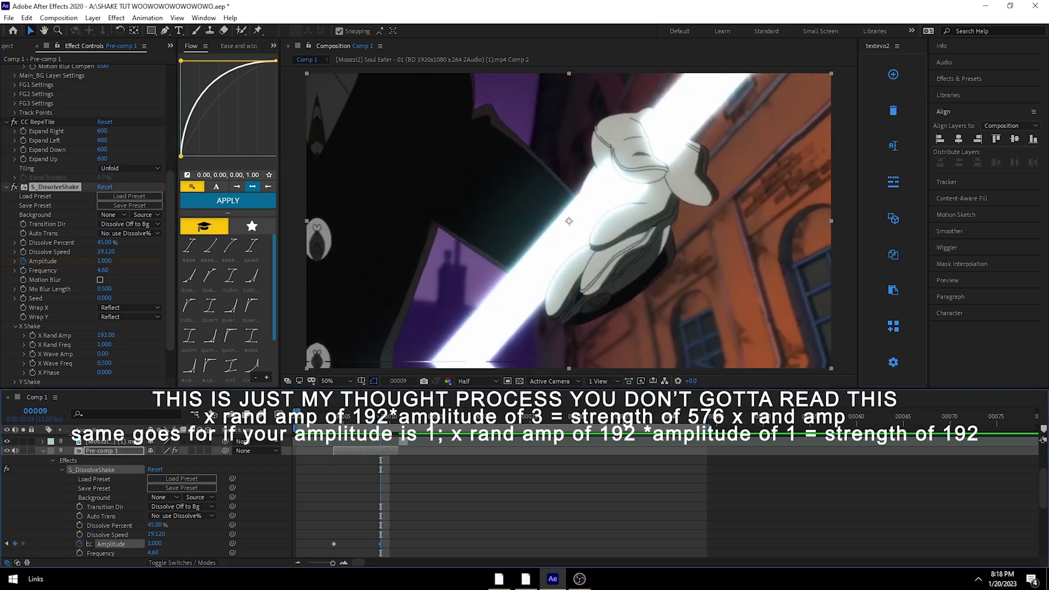
key(ctrl+z)
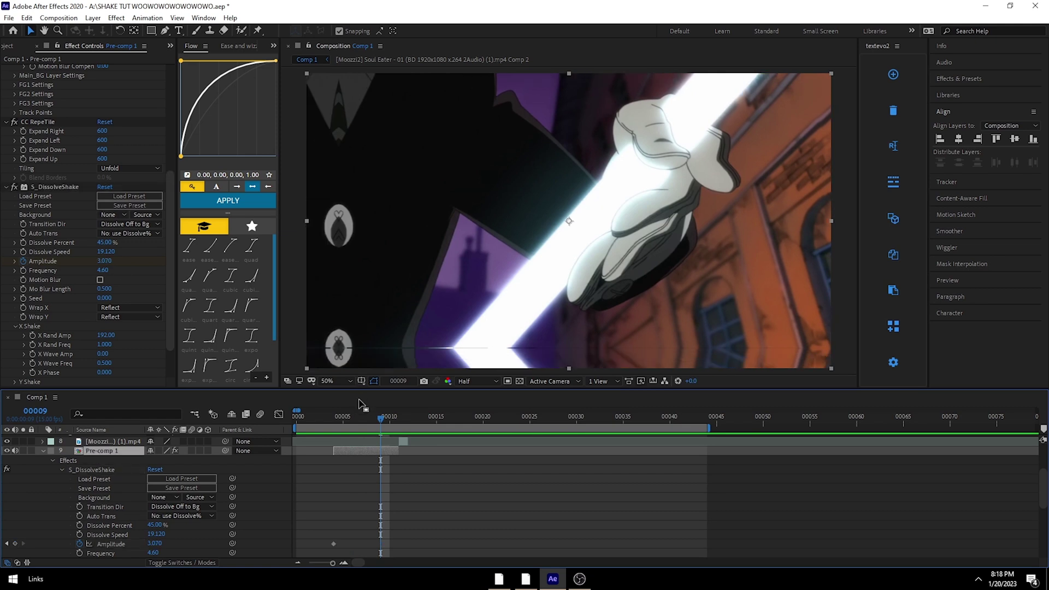
Step: Return to frame 4 and try an X Rand Amp of 967 in the X Shake settings
key(alt+Left)
key(alt+Left)
key(alt+Left)
key(alt+Left)
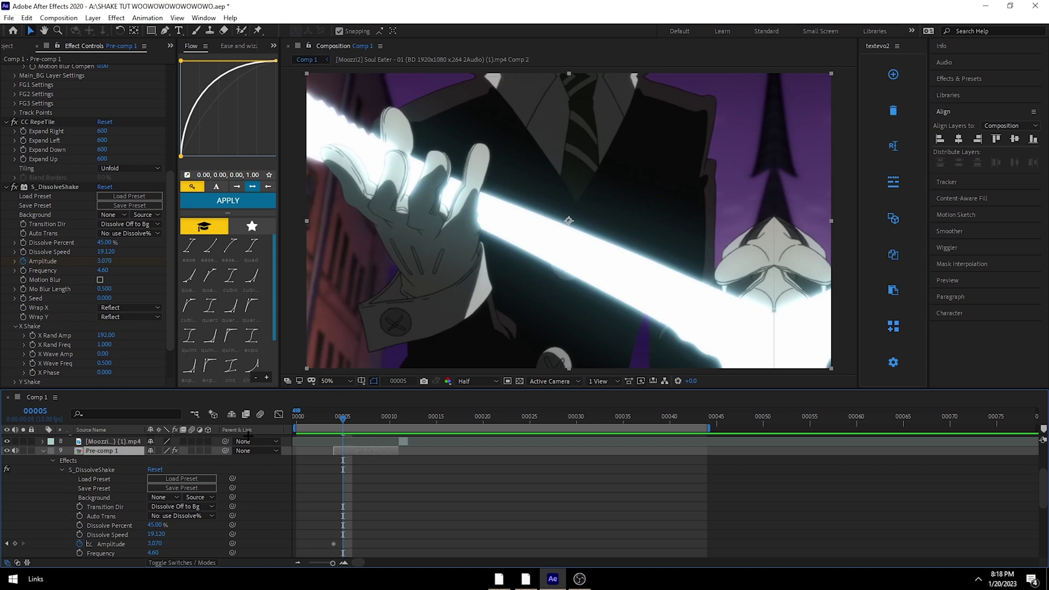
key(Page_Up)
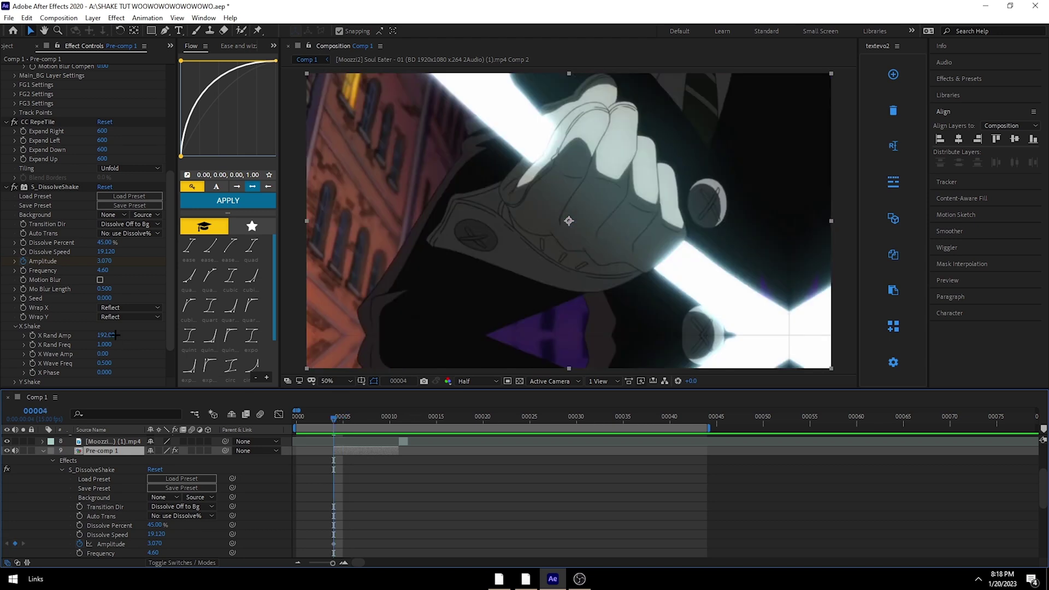
drag(106, 335, 537, 335)
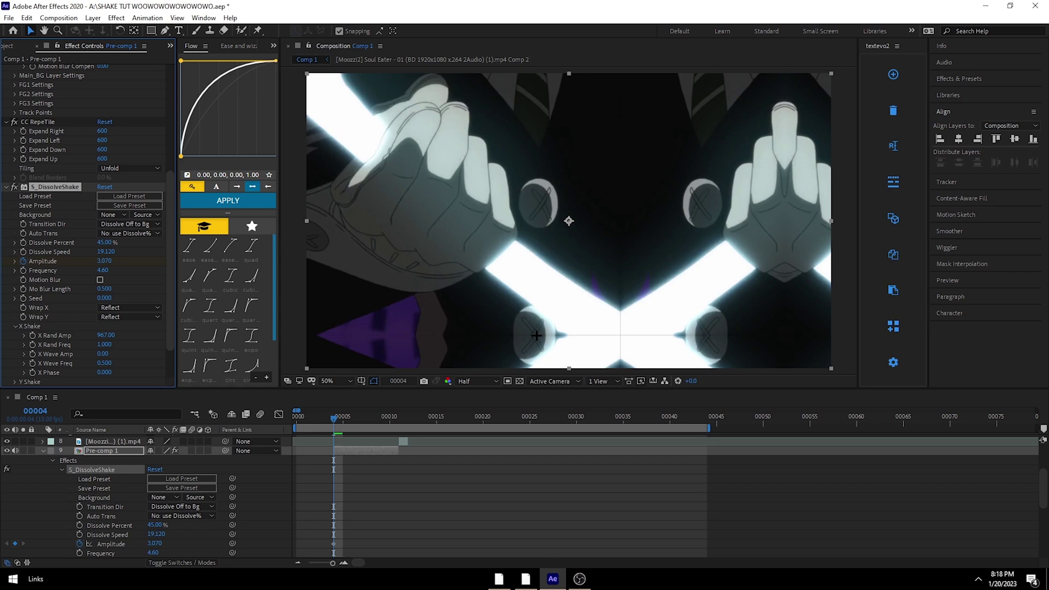
Step: Expand the Y, Z and Tilt Shake settings and try Y Rand Amp 347, Z Rand Amp 110 and Tilt Rand Amp 20.50
scroll(68, 333, down, 2)
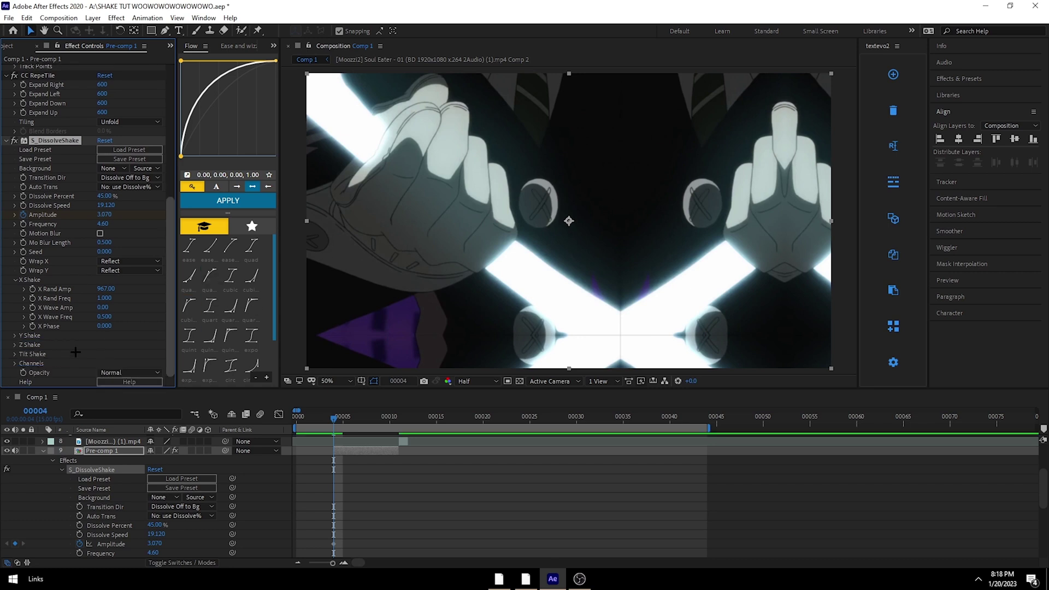
click(15, 335)
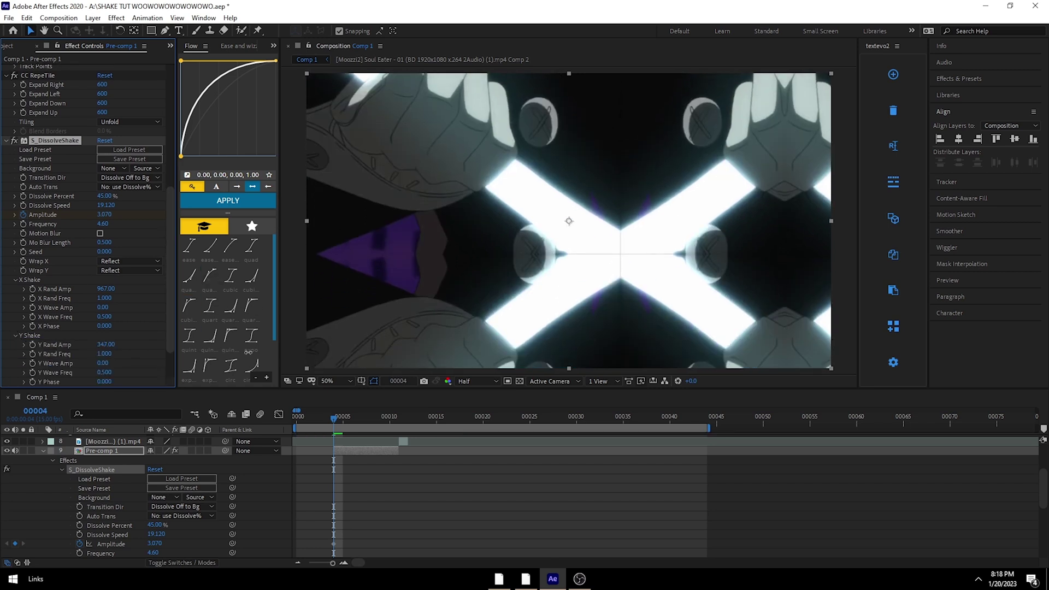
scroll(15, 344, down, 2)
click(15, 344)
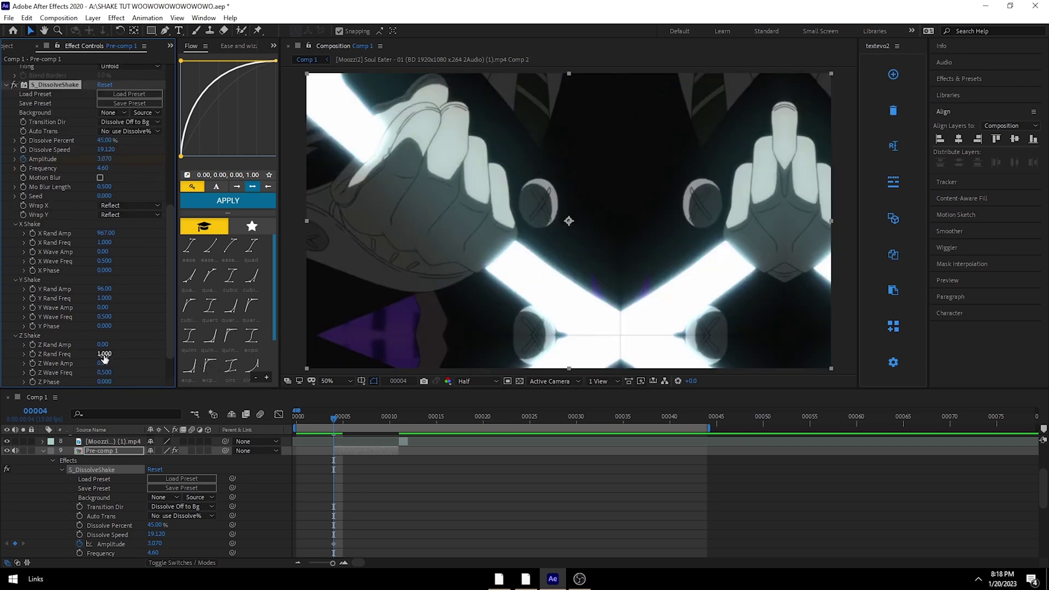
scroll(146, 344, down, 2)
click(15, 353)
scroll(21, 350, down, 1)
drag(120, 348, 207, 342)
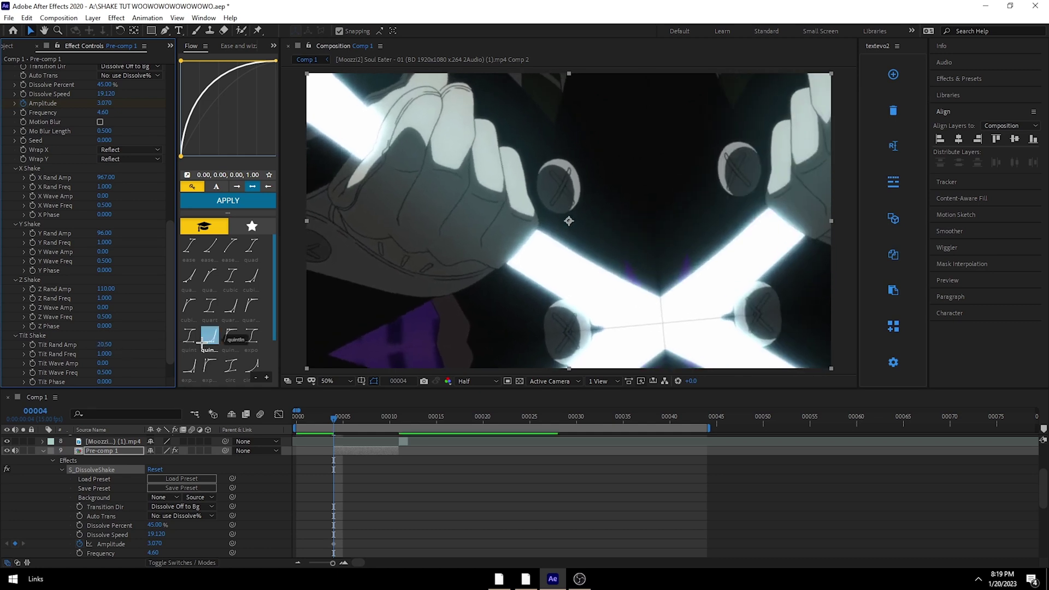
Step: Undo the trial changes to the X, Z and Tilt Rand Amp values
key(ctrl+z)
key(ctrl+z)
key(ctrl+z)
key(ctrl+z)
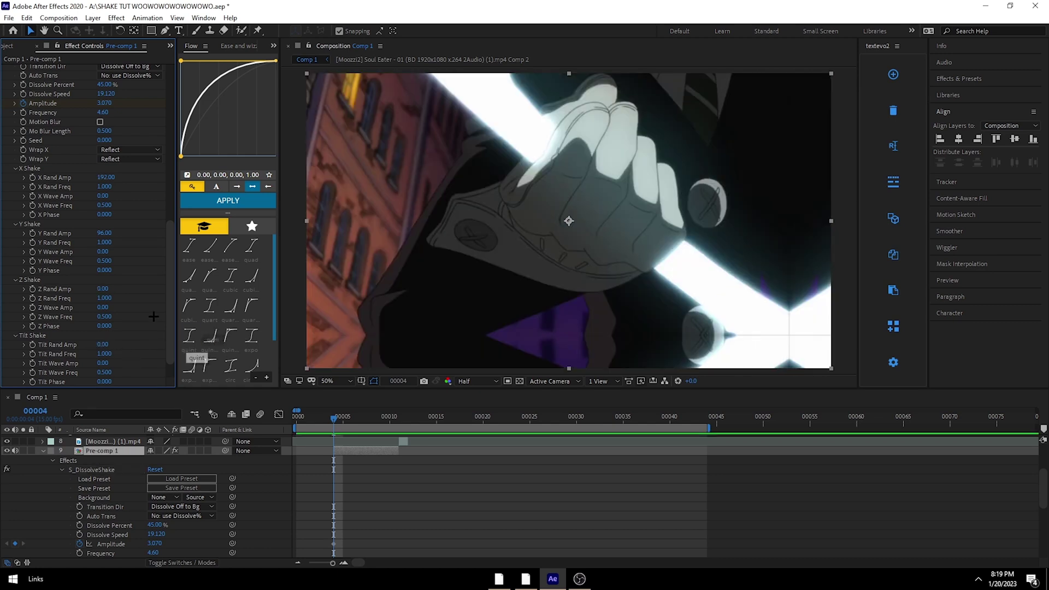
Step: Set S_DissolveShake's Amplitude keyframe at frame 4 to 4.017
scroll(75, 175, up, 3)
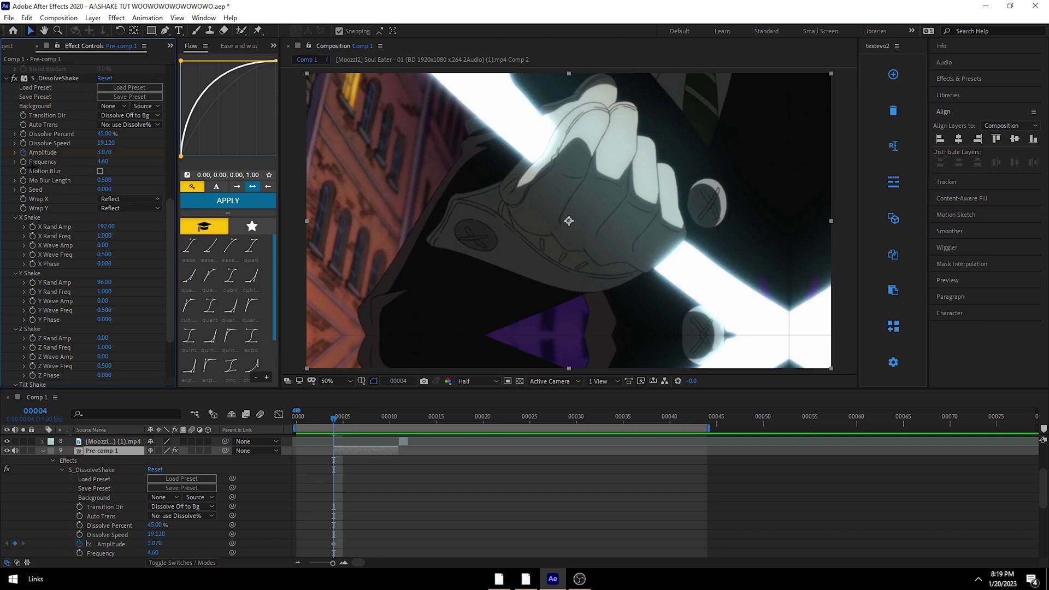
click(104, 152)
text(4.017)
key(Return)
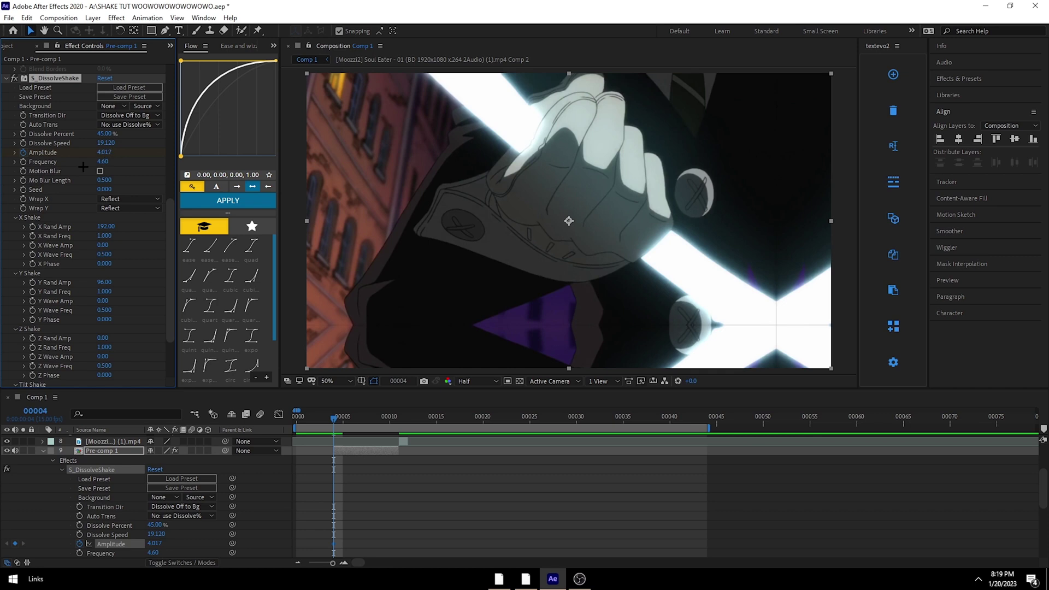
Step: Enable keyframing for S_DissolveShake's Frequency at frame 4 and raise the value to 15.70
click(23, 162)
drag(102, 162, 128, 167)
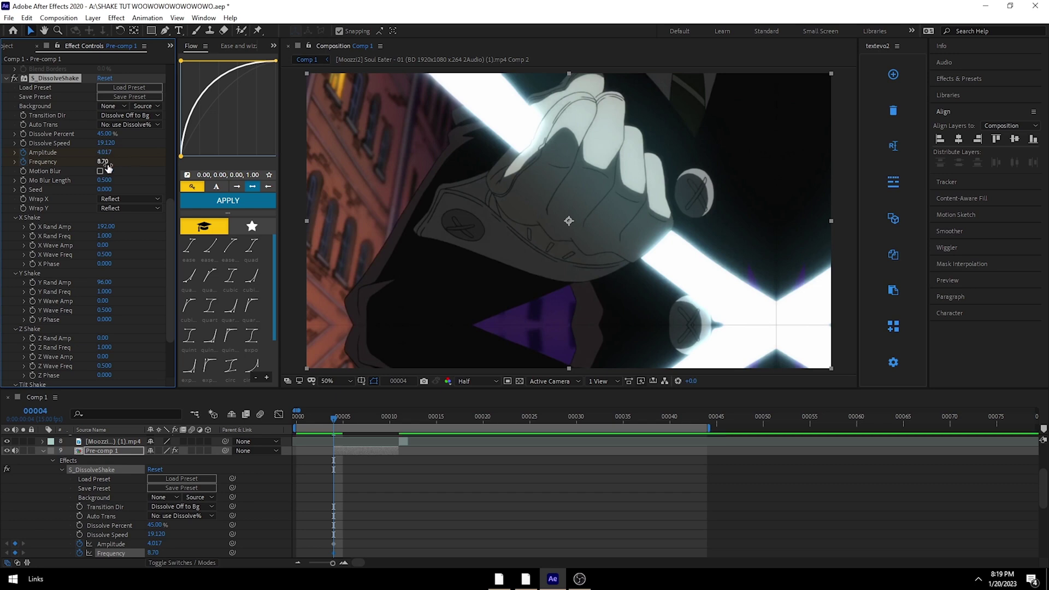
drag(107, 167, 142, 158)
Step: Keyframe S_DissolveShake's Amplitude at 0 on frame 10 and preview the shake from frame 4
drag(340, 421, 391, 424)
mouse_move(111, 157)
mouse_down()
mouse_move(101, 156)
mouse_move(112, 155)
mouse_up()
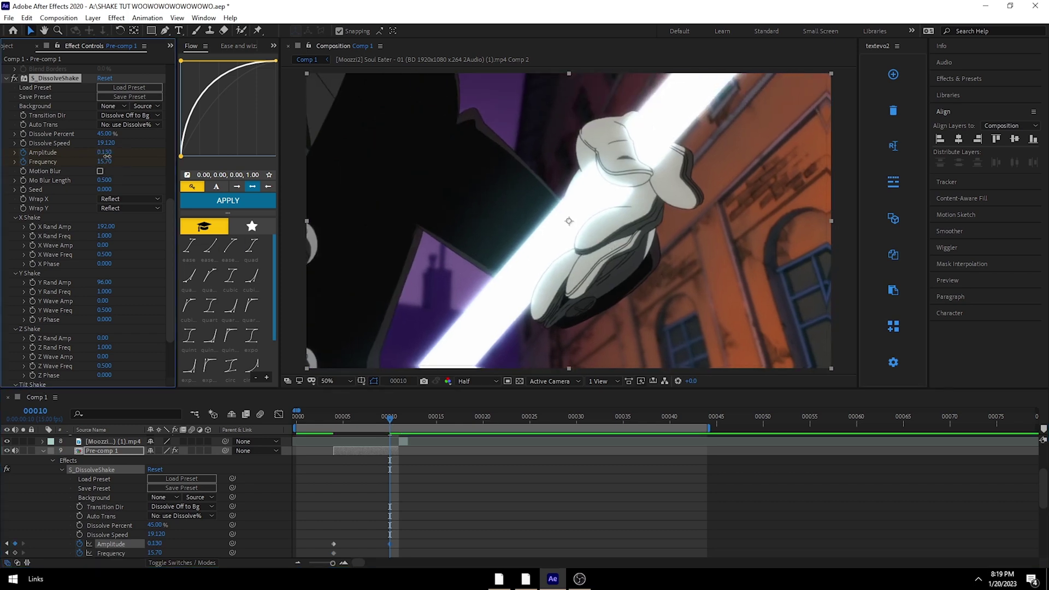
drag(106, 154, 55, 160)
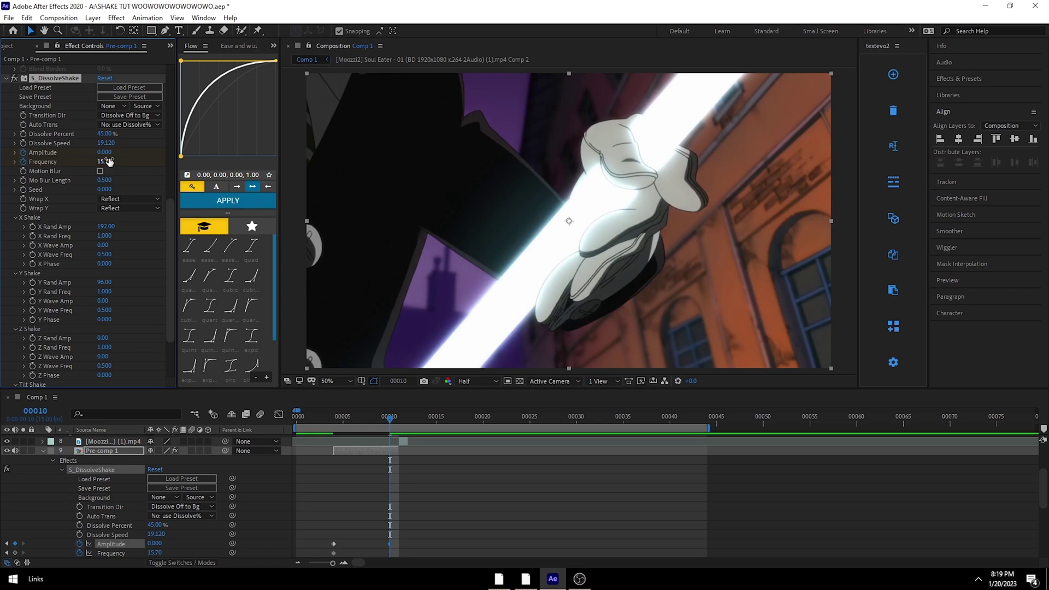
drag(389, 416, 335, 417)
key(space)
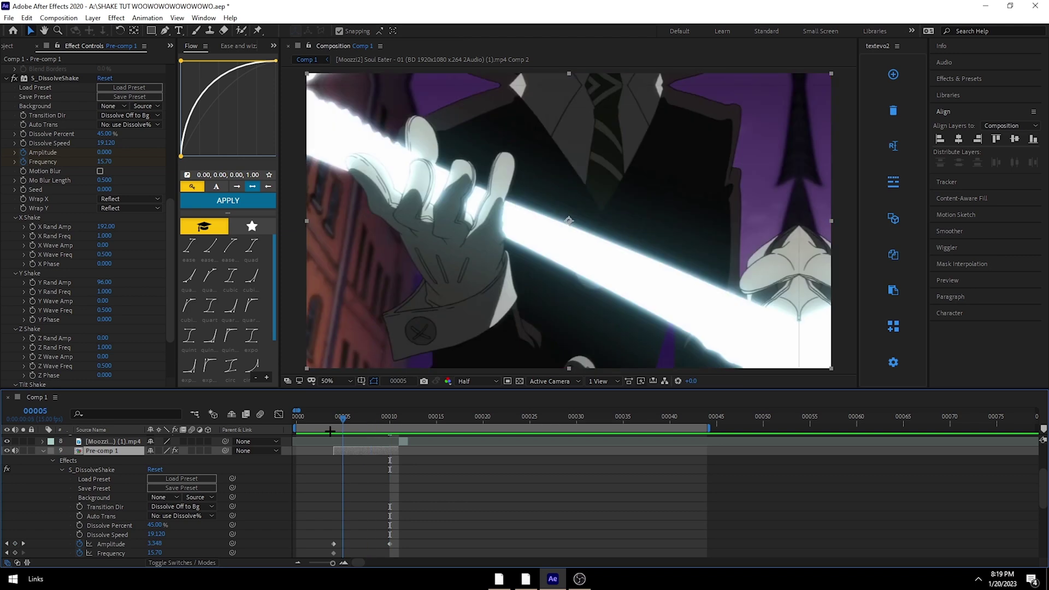
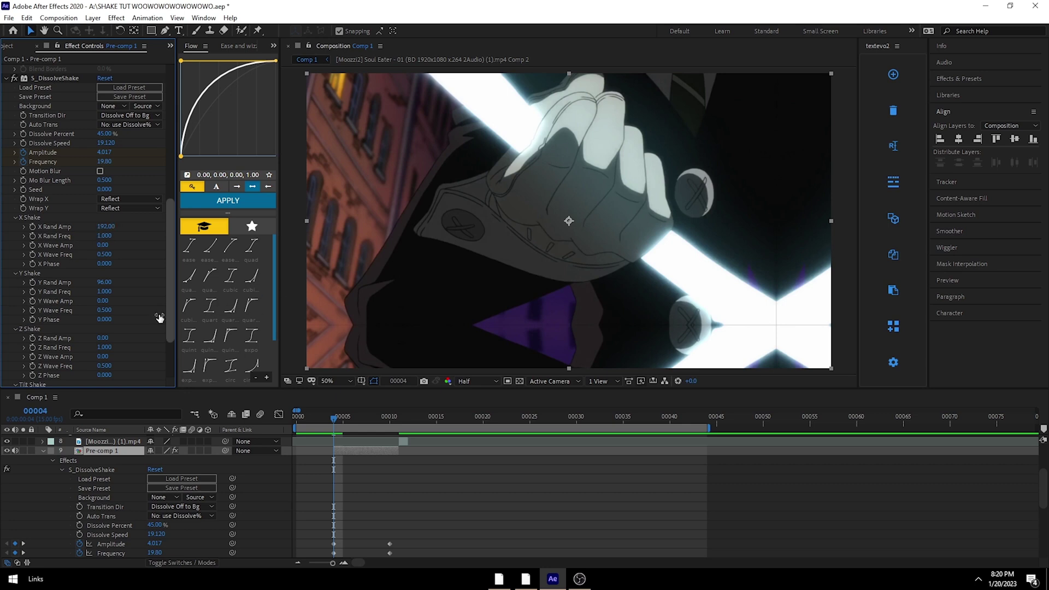
Step: Show the Amplitude curve in the graph editor and apply Easy Ease to both of its keyframes
click(109, 544)
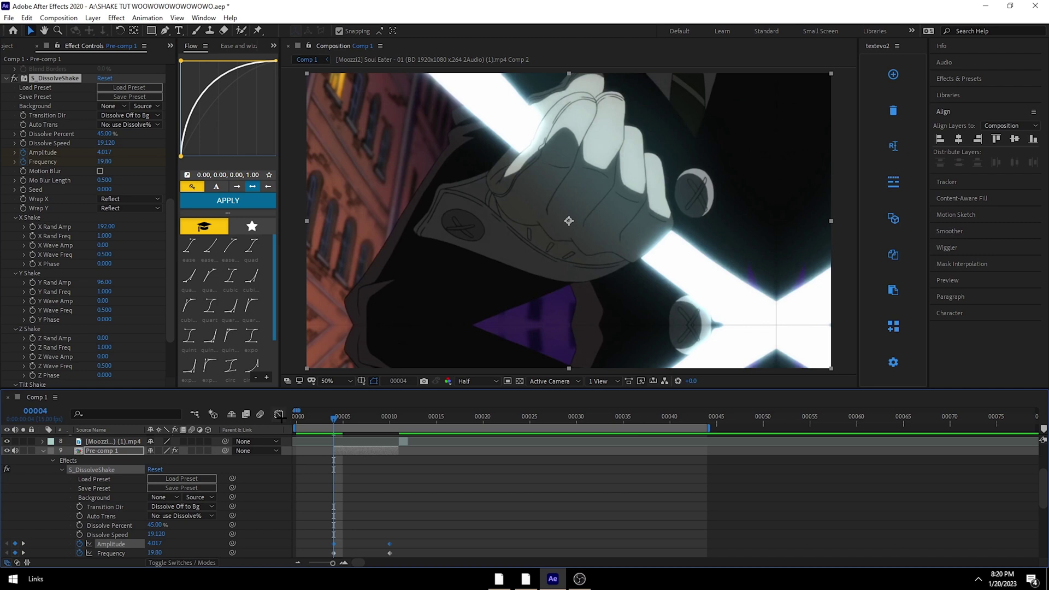
click(279, 414)
drag(331, 437, 415, 540)
key(F9)
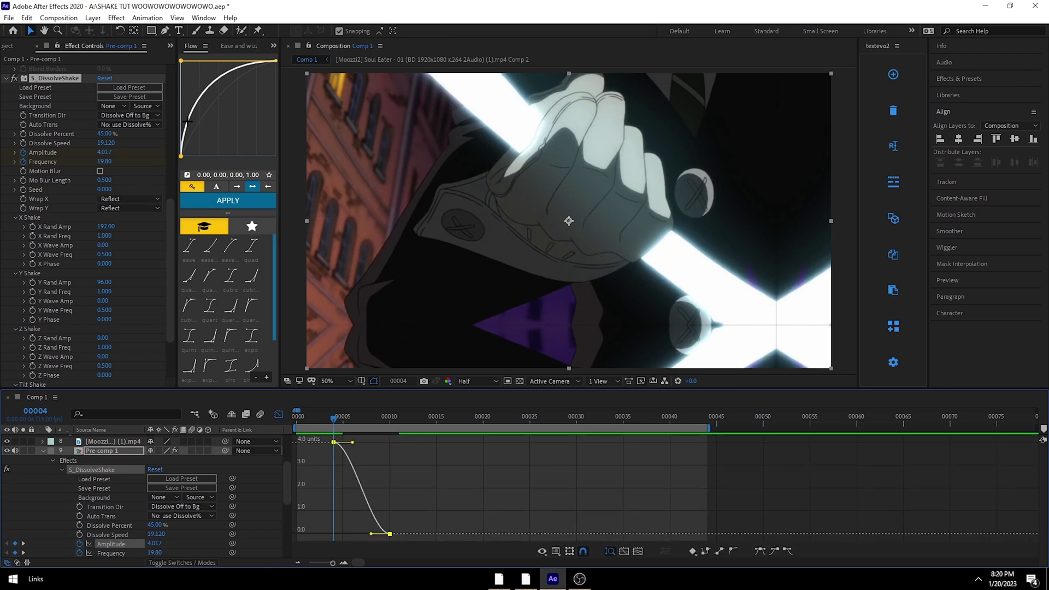
Step: Apply a 0.03, 0.75, 0.00, 1.00 Flow curve to the Amplitude keyframes and pull the frame 4 handle outward to soften the drop
drag(212, 94, 168, 65)
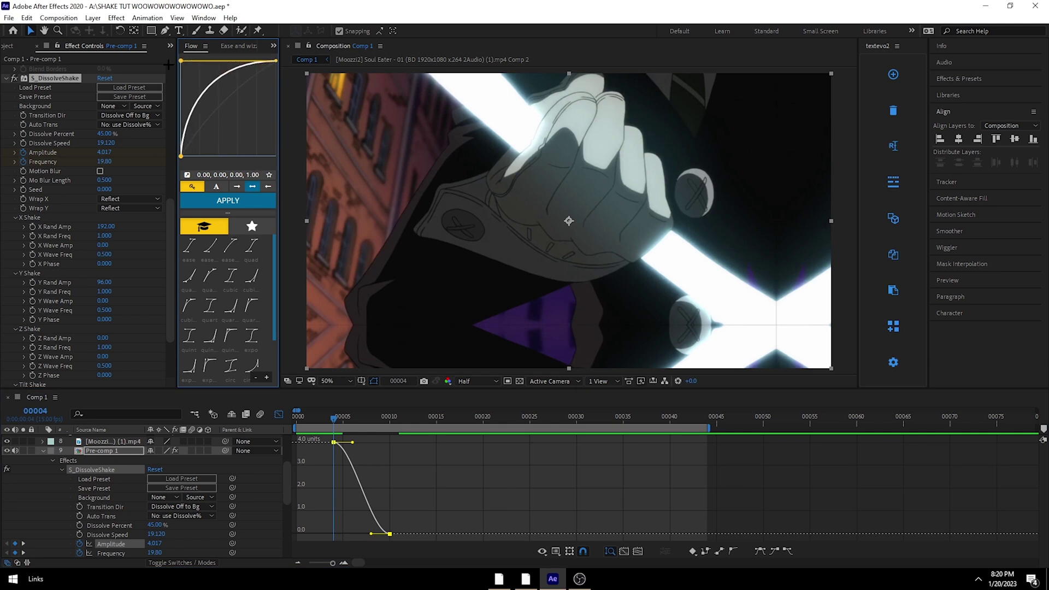
drag(191, 123, 184, 84)
click(222, 196)
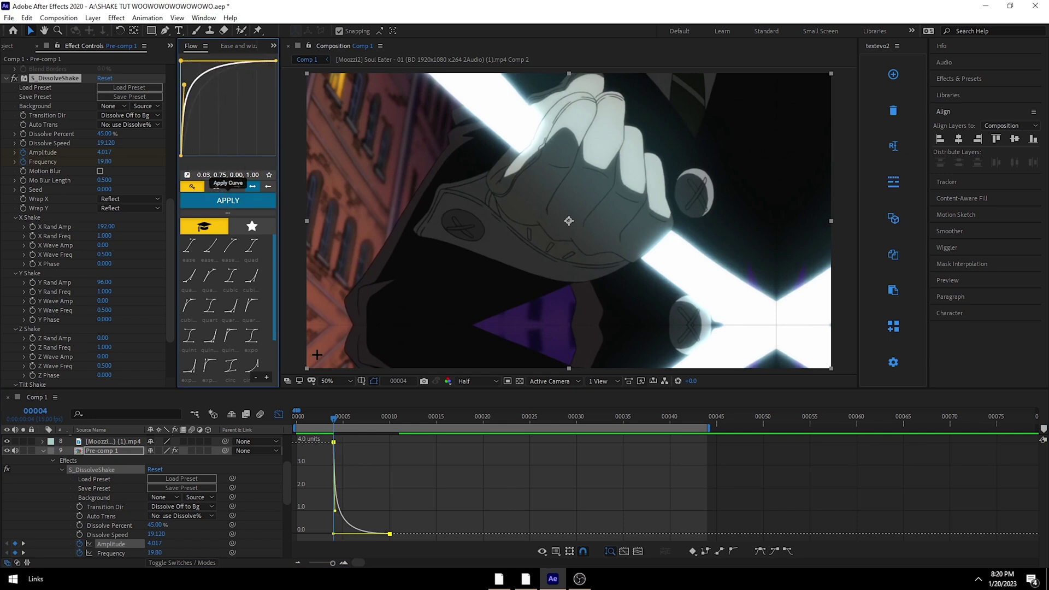
mouse_move(334, 418)
mouse_down()
mouse_move(371, 425)
mouse_move(332, 425)
mouse_up()
drag(334, 512, 348, 495)
Step: Play and scrub the opening frames to check the shake with the reshaped Amplitude curve
mouse_move(334, 419)
mouse_down()
mouse_move(387, 434)
mouse_move(314, 420)
mouse_up()
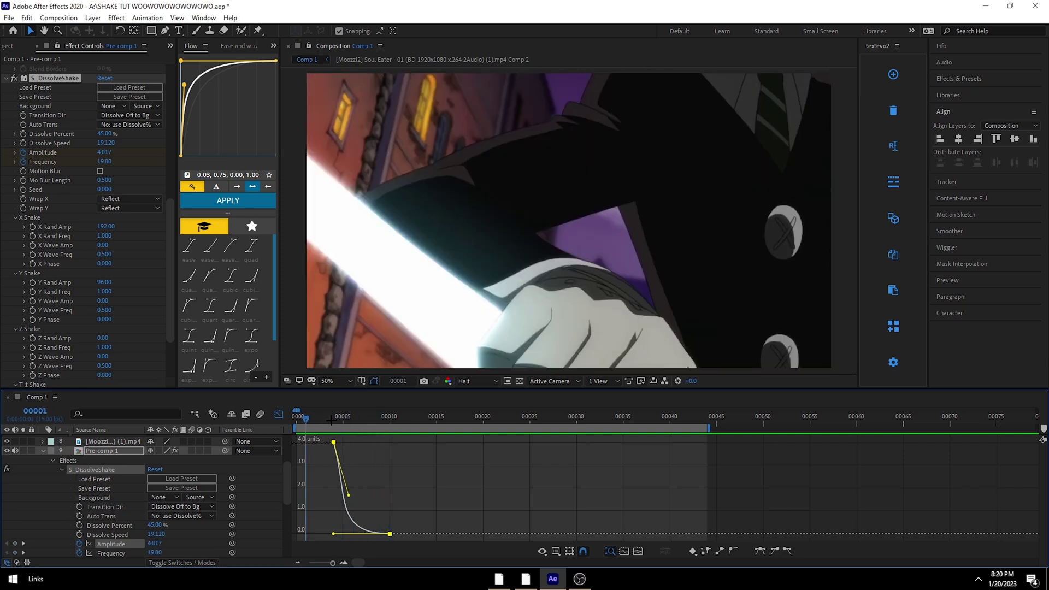
key(space)
click(336, 419)
key(space)
key(space)
key(space)
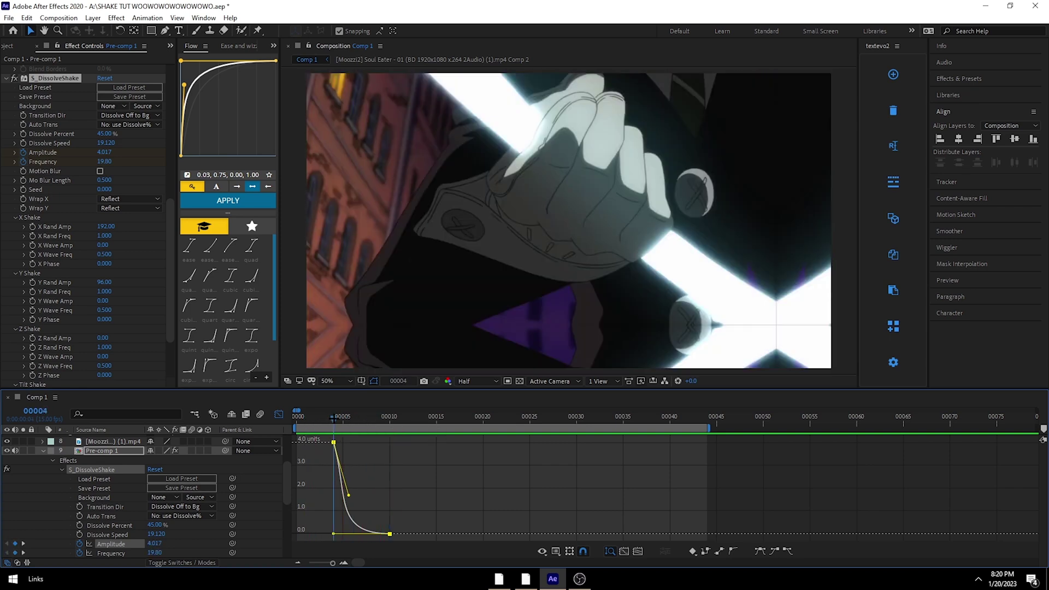
key(space)
click(297, 418)
key(space)
drag(317, 417, 358, 429)
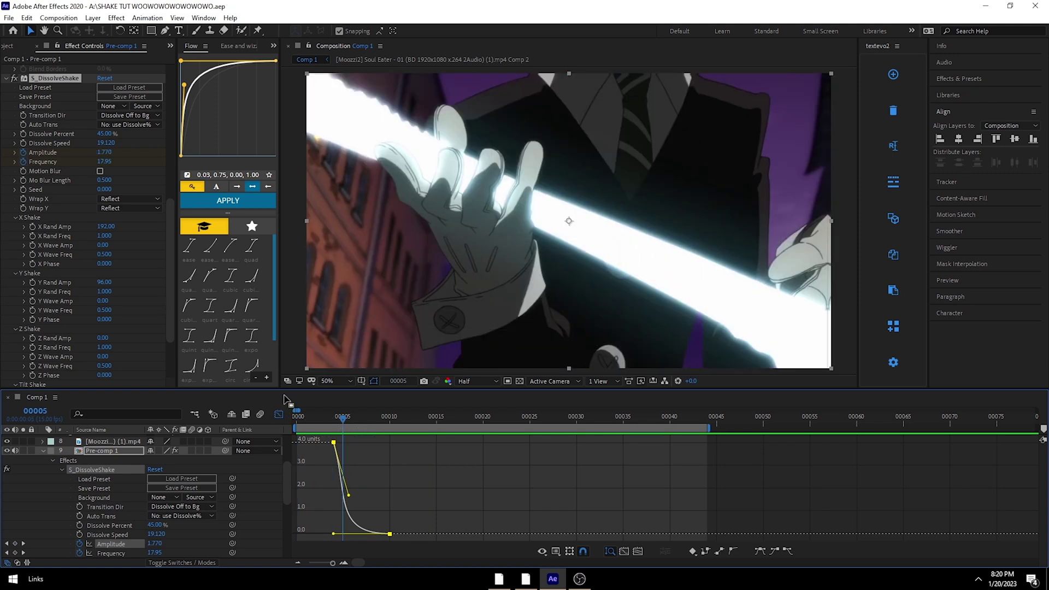
Step: Select both Frequency keyframes in the graph editor and apply a 0.79, 0.15, 0.00, 1.00 Flow curve to them
click(333, 417)
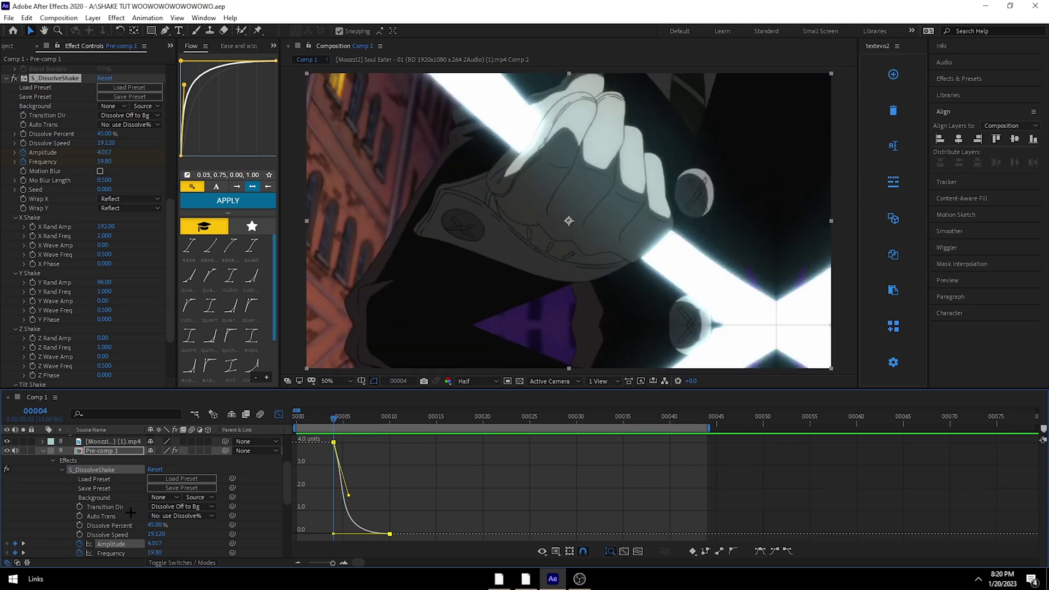
click(111, 552)
drag(326, 443, 437, 538)
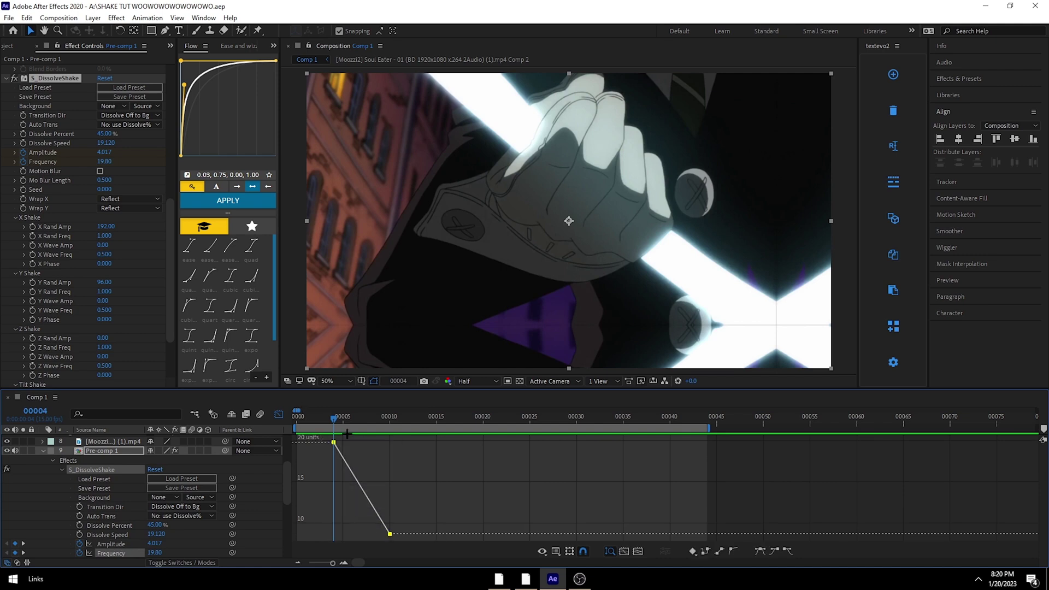
drag(184, 85, 257, 142)
click(244, 199)
Step: Adjust the frame 4 Frequency keyframe's handle for a steep early drop, and scrub and preview the shake
mouse_move(339, 417)
mouse_down()
mouse_move(381, 419)
mouse_move(336, 412)
mouse_up()
drag(376, 455, 351, 479)
click(339, 418)
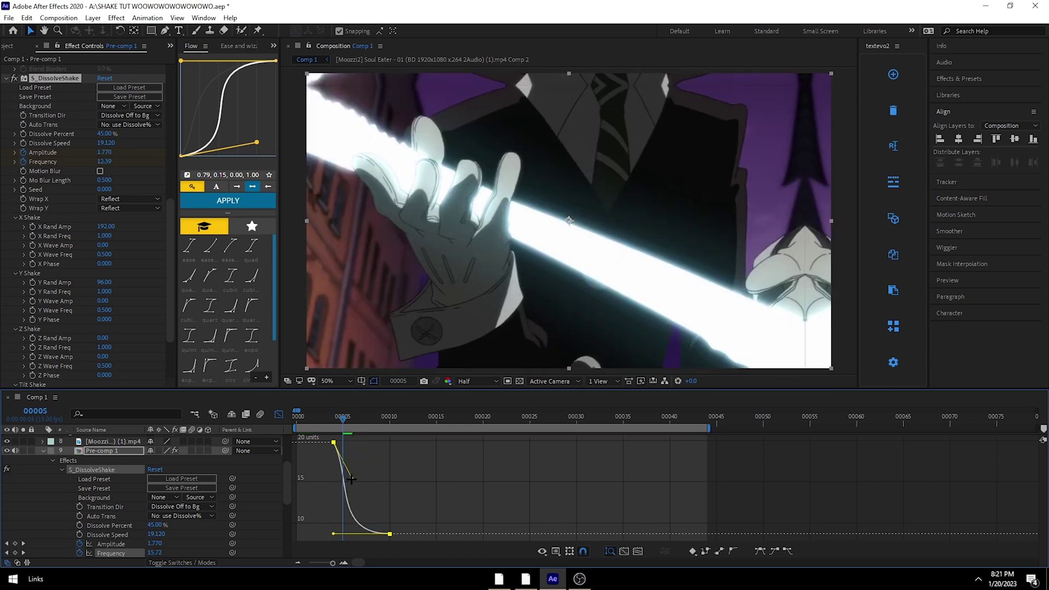
mouse_move(341, 417)
mouse_down()
mouse_move(329, 414)
mouse_move(343, 410)
mouse_up()
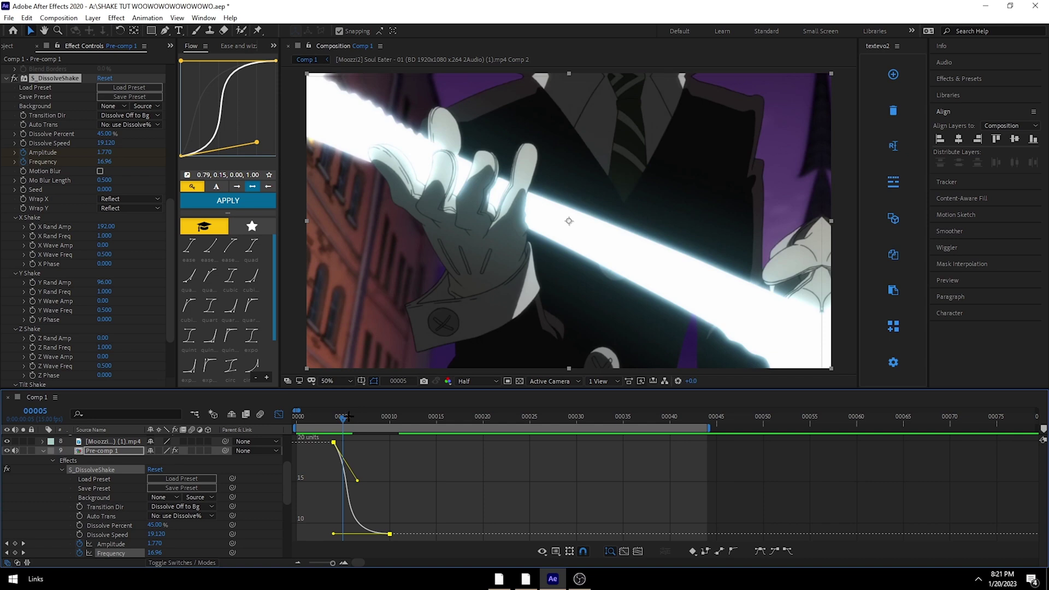
key(space)
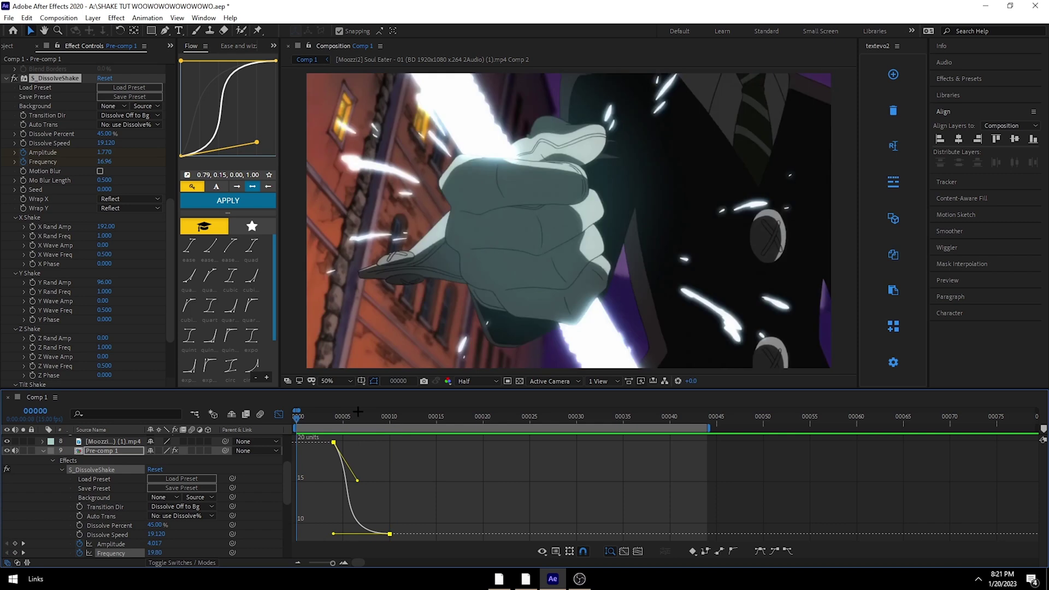
Step: Save the project, return from the graph editor to the layer bars at frame 4, and reveal Pre-comp 1's keyframed properties
drag(329, 415, 333, 415)
key(ctrl+s)
click(278, 413)
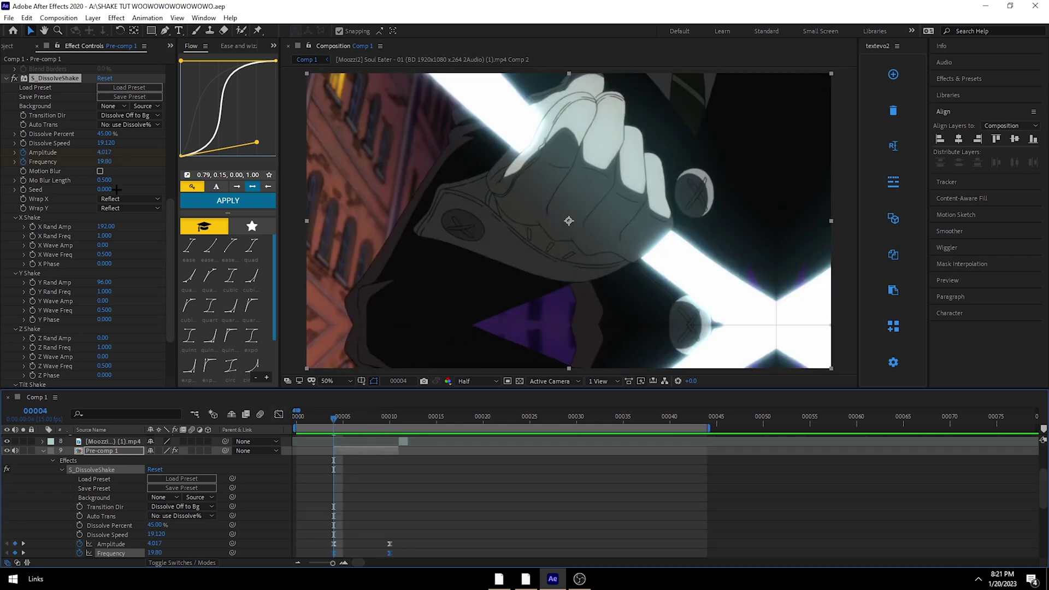
key(u)
key(u)
Step: Set both Wrap X and Wrap Y of S_DissolveShake to No
click(133, 265)
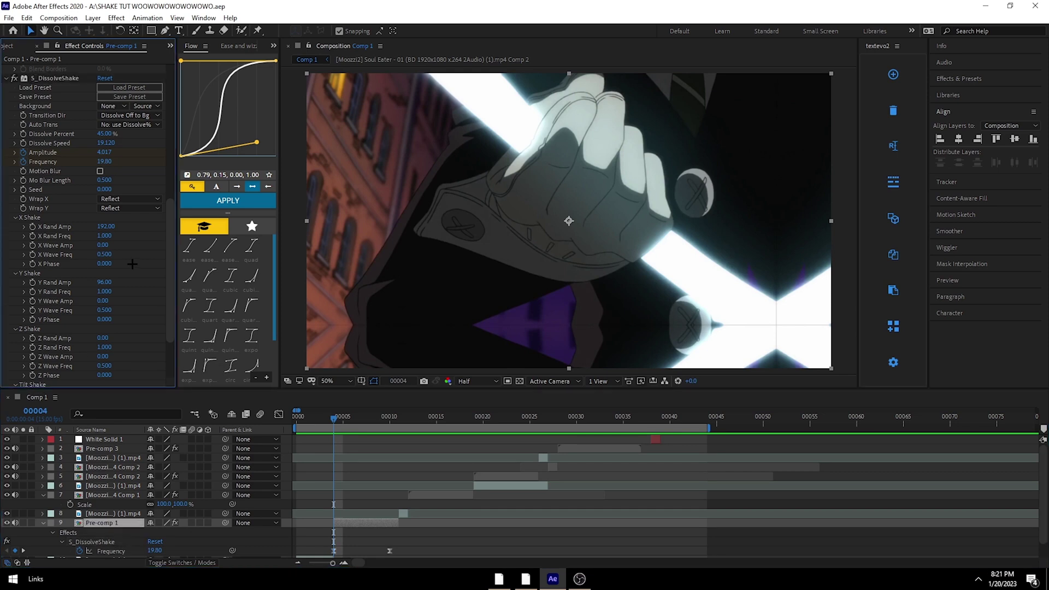
click(129, 197)
click(131, 210)
click(135, 208)
click(145, 219)
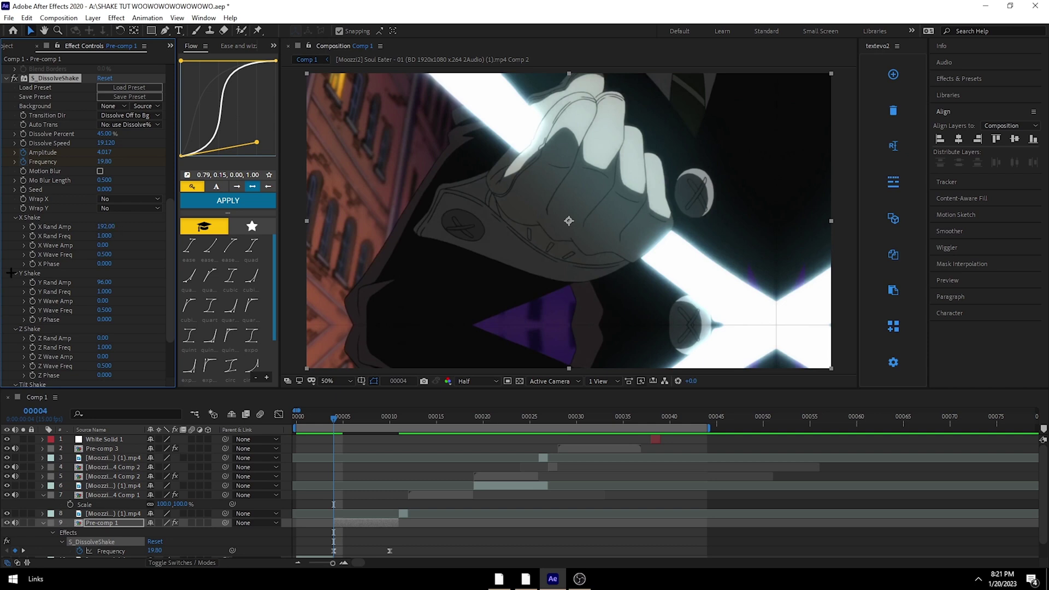
Step: Look through the X, Y, Z and Tilt Shake parameters of S_DissolveShake
scroll(24, 239, down, 1)
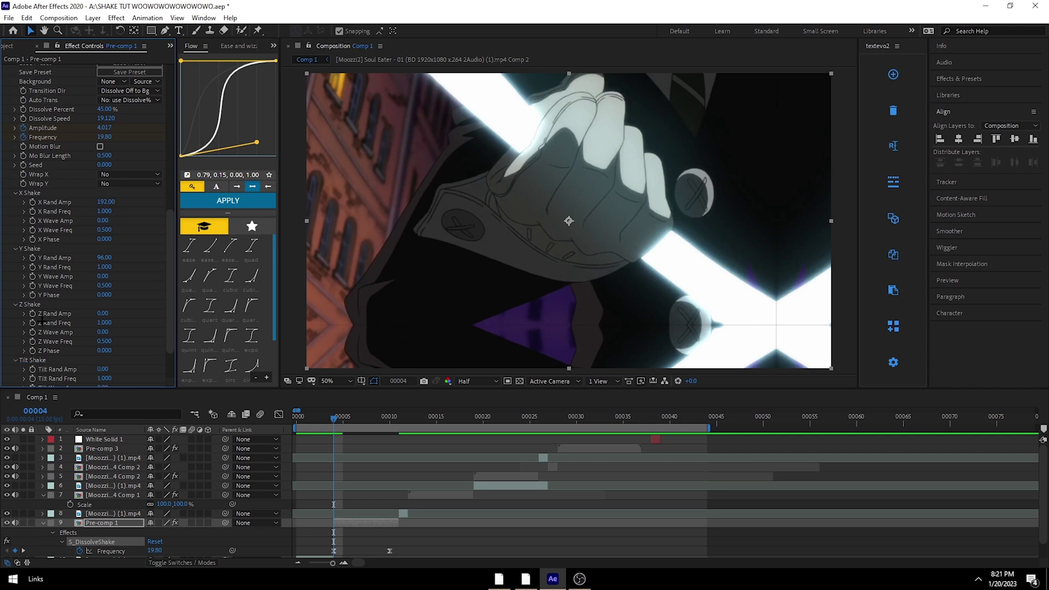
scroll(114, 336, down, 2)
scroll(71, 320, up, 2)
scroll(58, 298, down, 1)
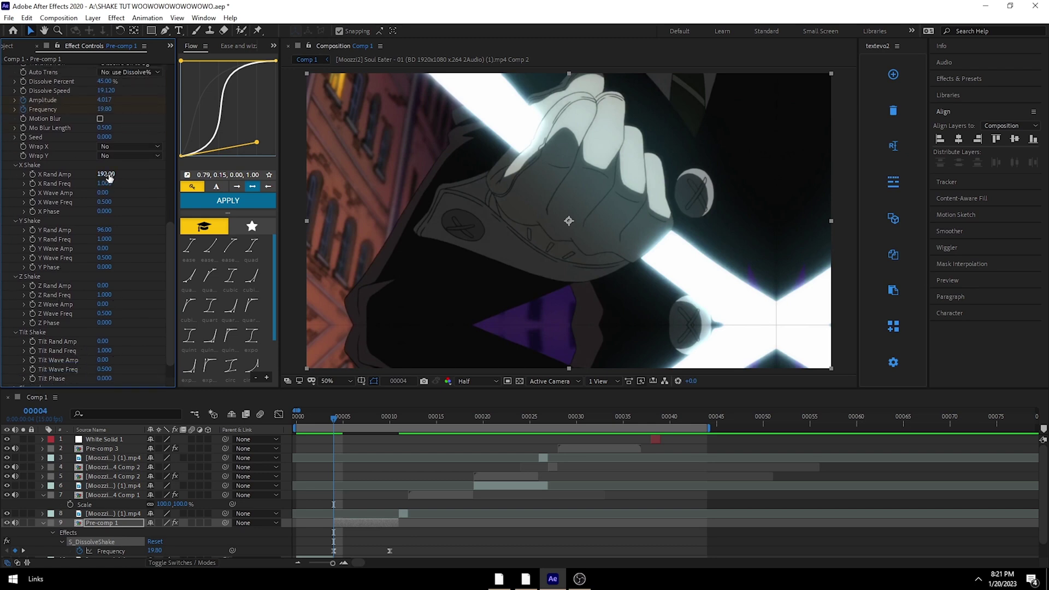
scroll(65, 184, up, 1)
scroll(66, 185, up, 2)
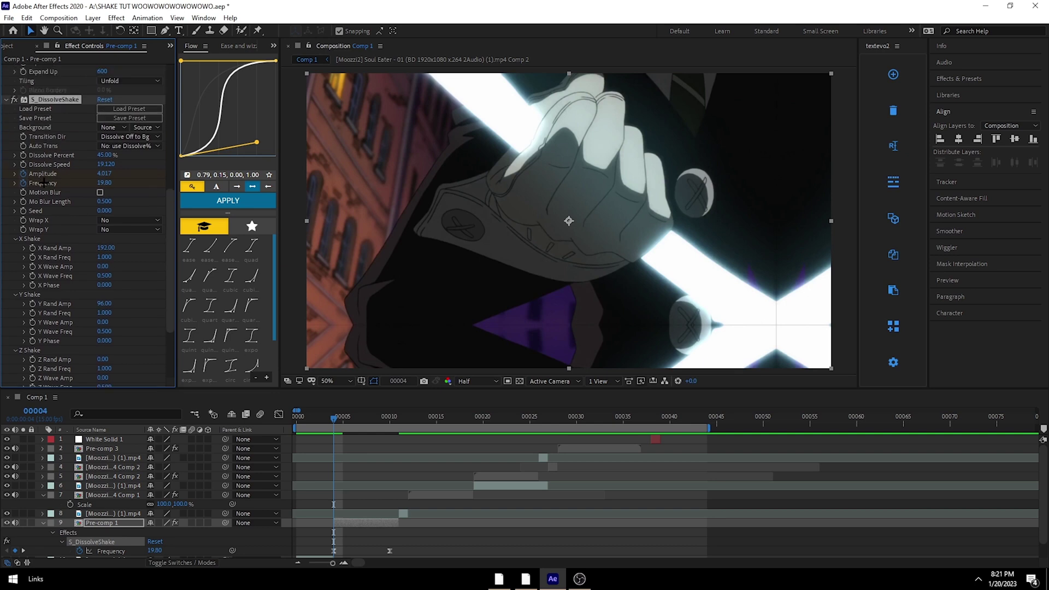
scroll(43, 183, down, 1)
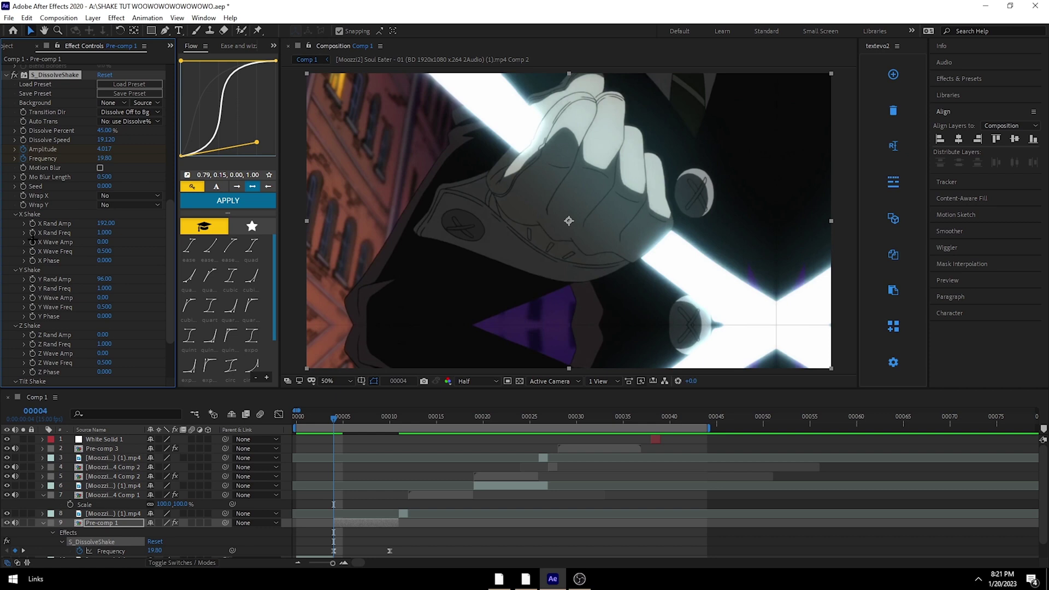
Step: Try an X Rand Amp of 326 on S_DissolveShake, scrub frames 4 to 8, and undo the change
drag(111, 228, 191, 262)
drag(335, 418, 373, 420)
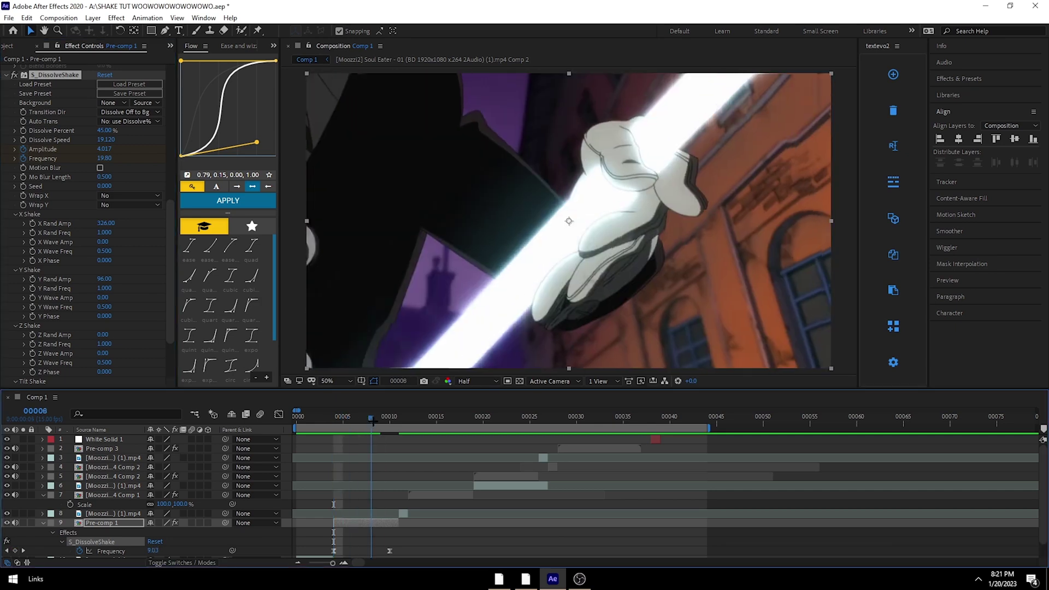
click(331, 420)
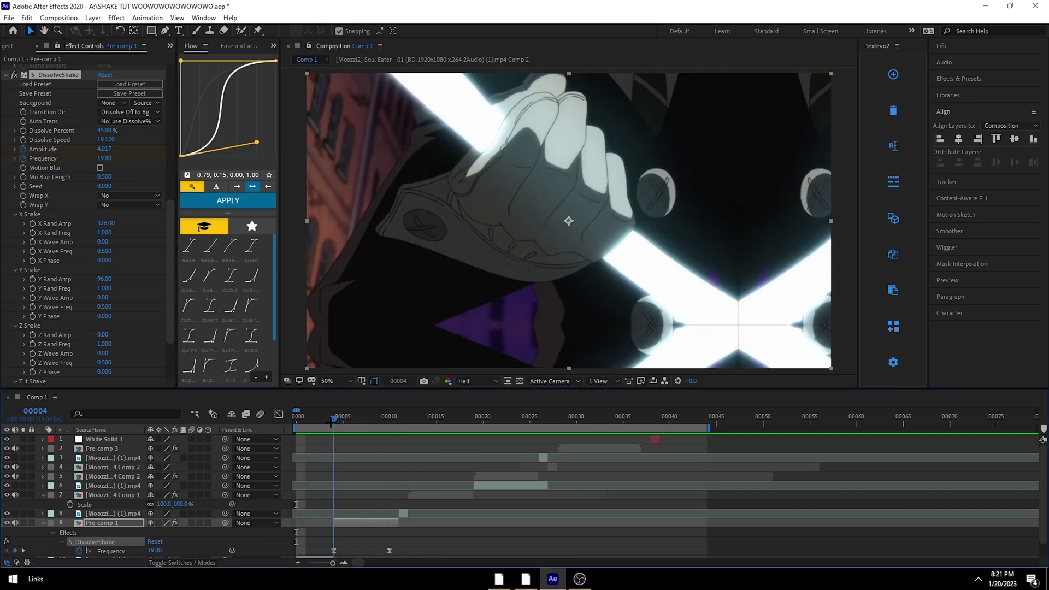
key(ctrl+z)
mouse_move(331, 420)
mouse_down()
mouse_move(361, 420)
mouse_move(334, 419)
mouse_up()
Step: Set X Rand Amp to 128 and Y Rand Amp to 55 in S_DissolveShake
mouse_move(105, 279)
mouse_down()
mouse_move(137, 278)
mouse_move(105, 275)
mouse_up()
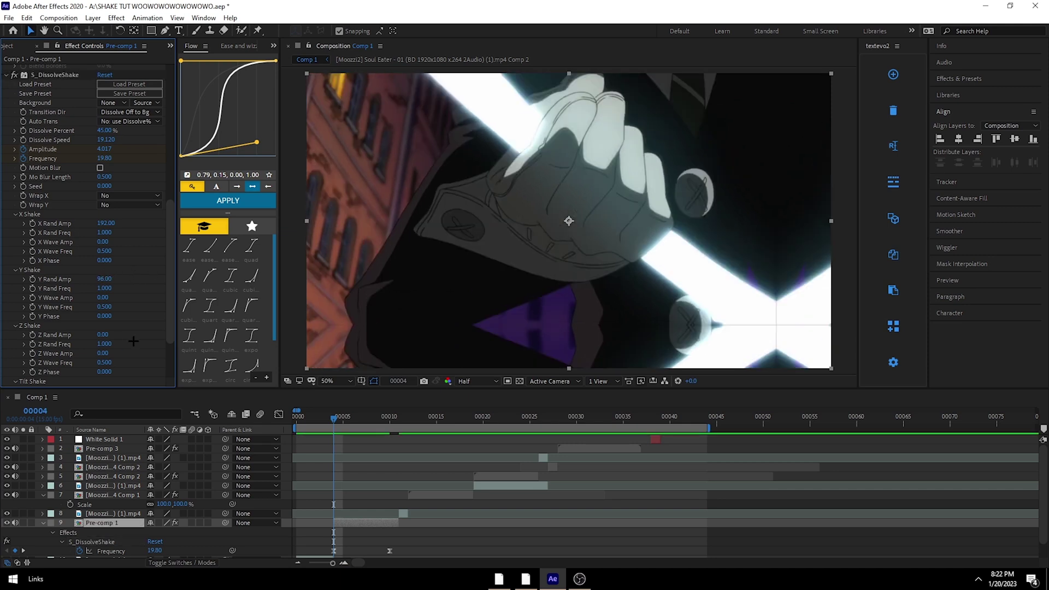
scroll(72, 247, down, 1)
scroll(93, 313, down, 2)
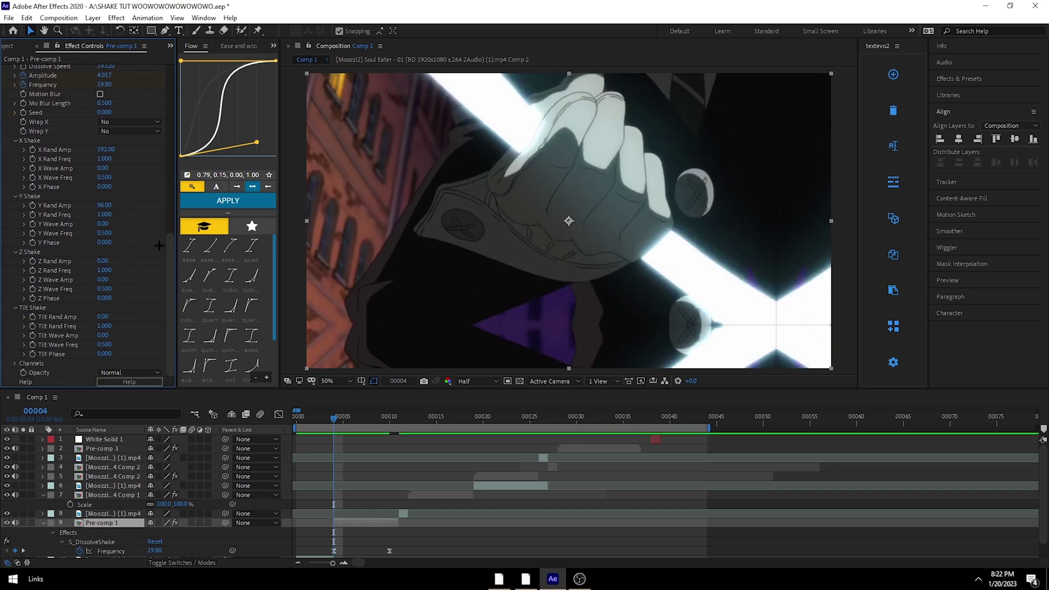
scroll(105, 191, up, 2)
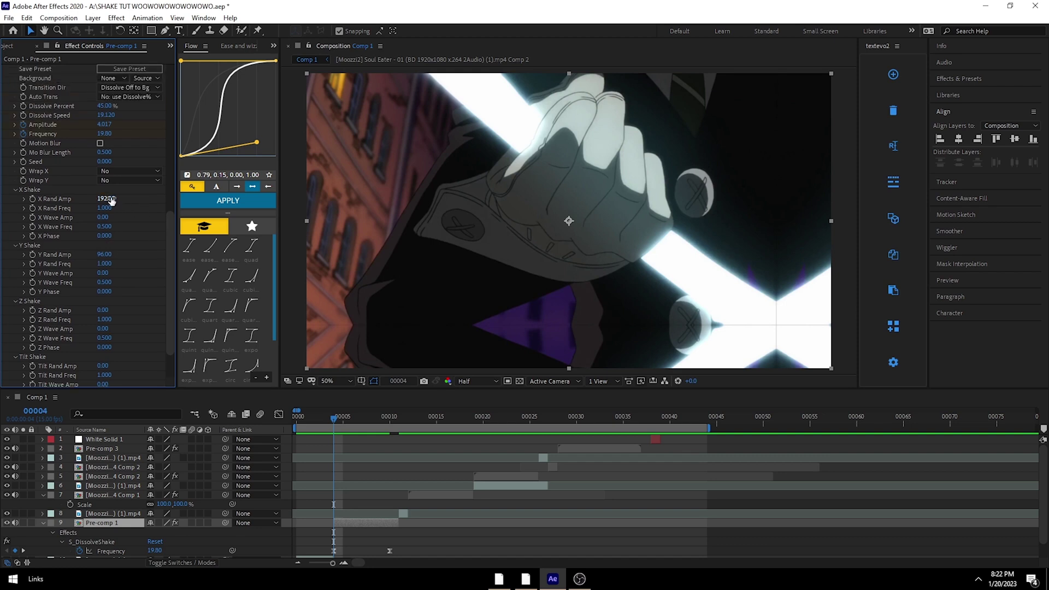
drag(108, 198, 83, 204)
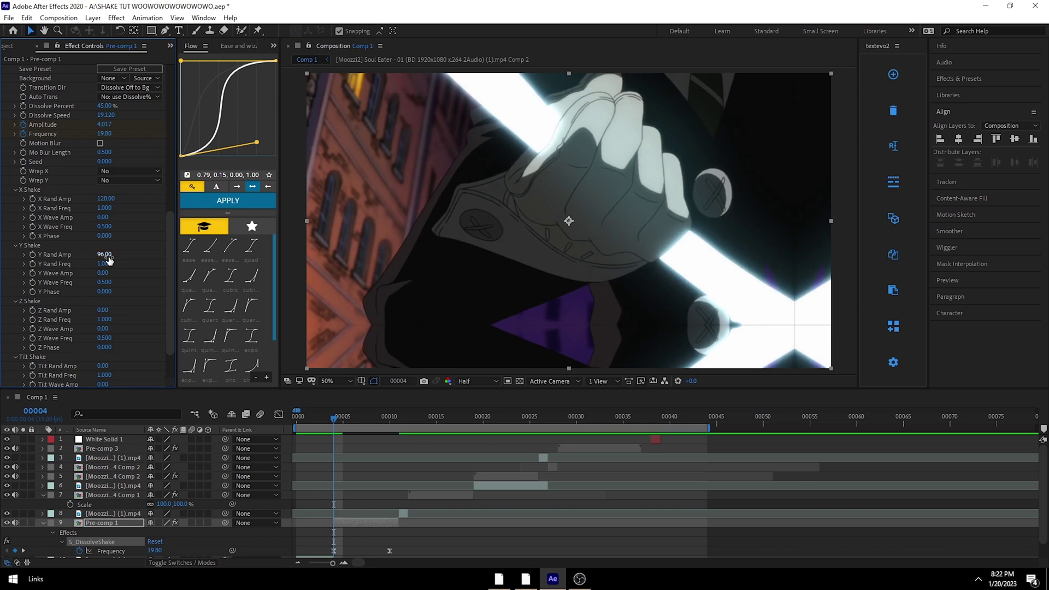
drag(108, 259, 88, 259)
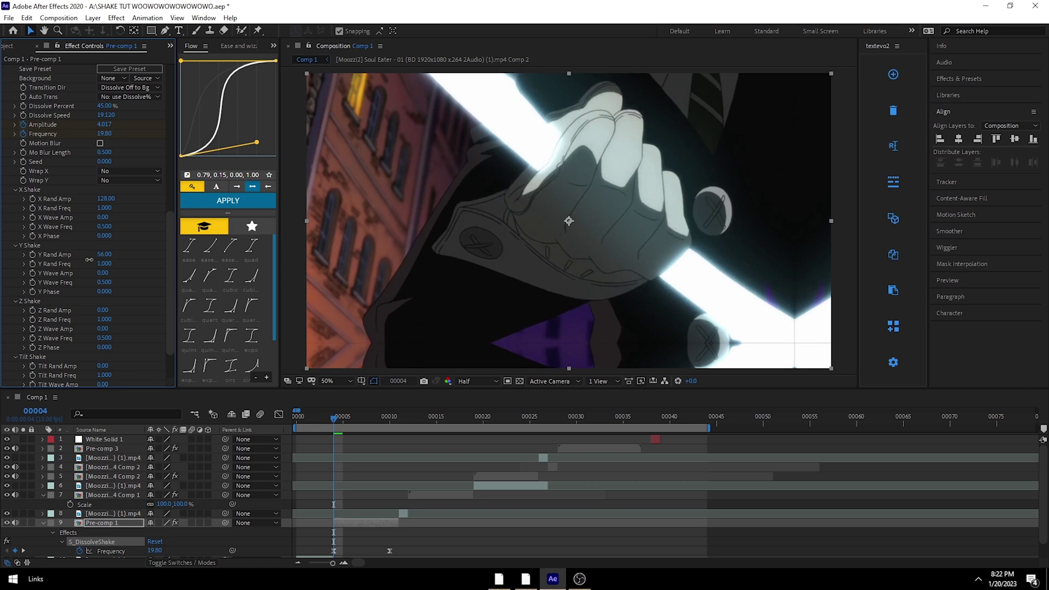
mouse_move(334, 418)
mouse_down()
mouse_move(372, 420)
mouse_move(325, 420)
mouse_move(334, 420)
mouse_up()
Step: Set Z Rand Amp to 127 and Tilt Rand Amp to 2.20 in S_DissolveShake
scroll(111, 299, down, 1)
drag(103, 286, 172, 311)
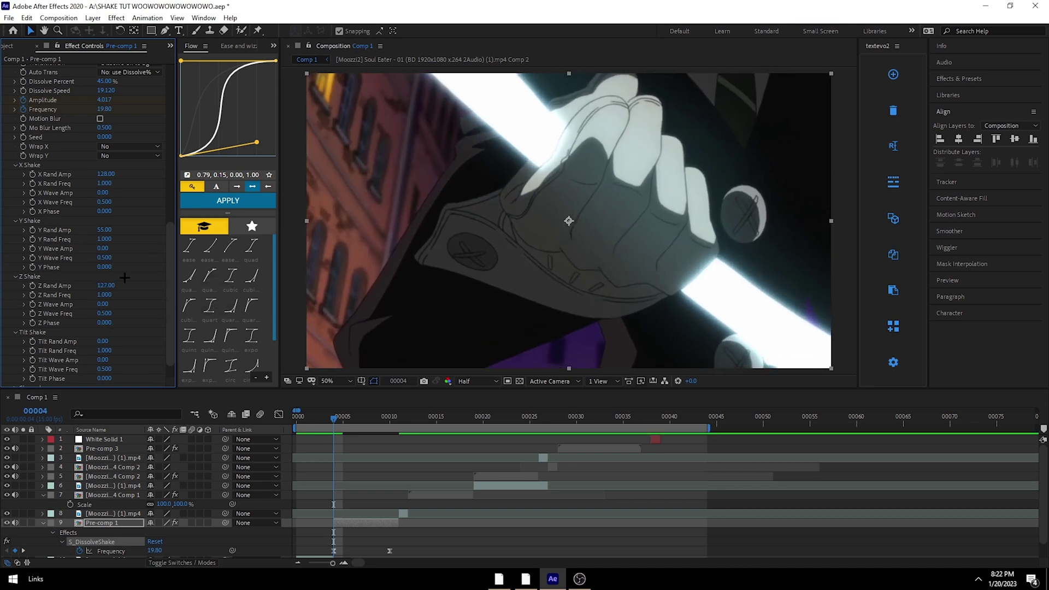
scroll(123, 320, down, 1)
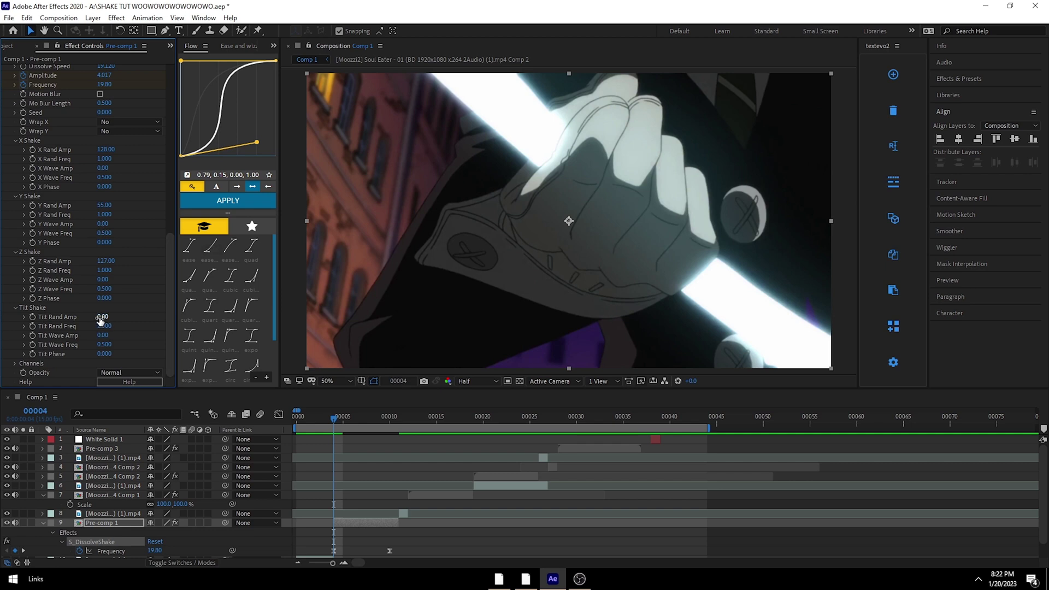
drag(105, 318, 112, 325)
Step: Preview the opening frames to check the shake with the adjusted Rand Amp values
key(space)
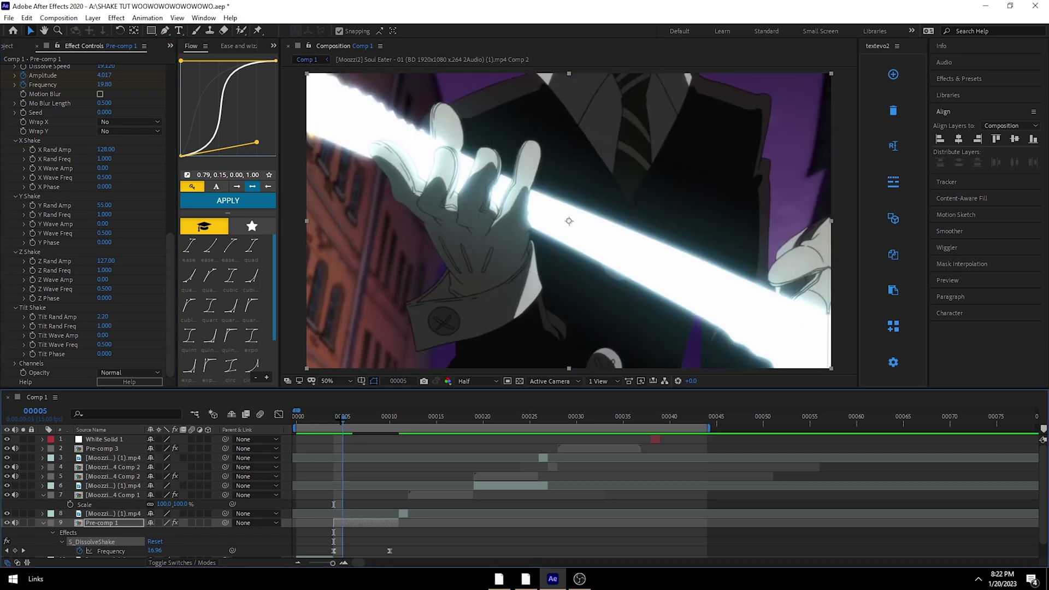
key(space)
key(space)
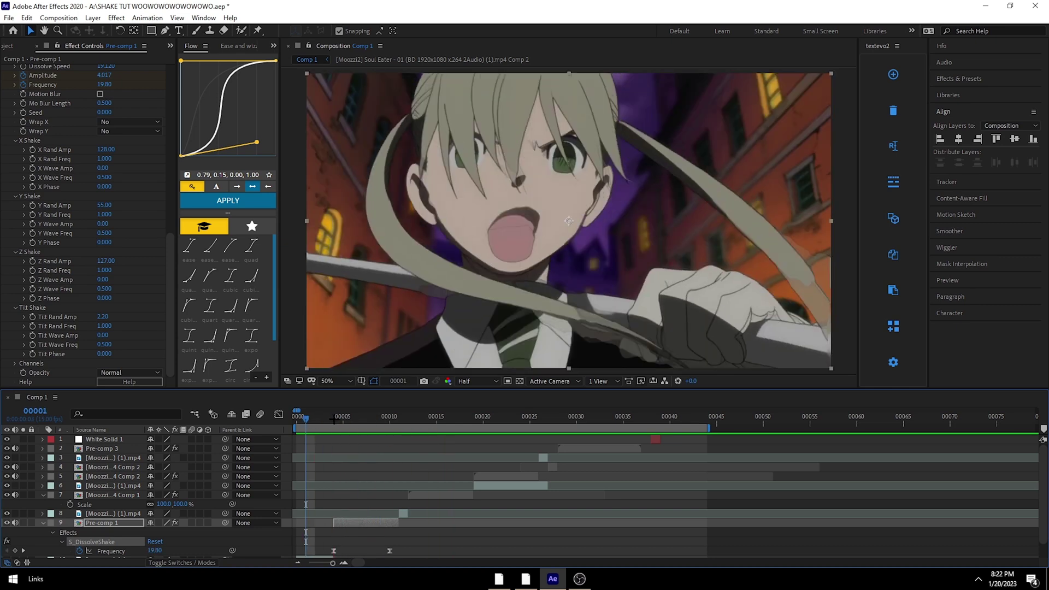
key(space)
Step: Raise the frame 4 Amplitude keyframe to 5.037 and reveal all keyframed properties of Pre-comp 1
scroll(166, 195, up, 3)
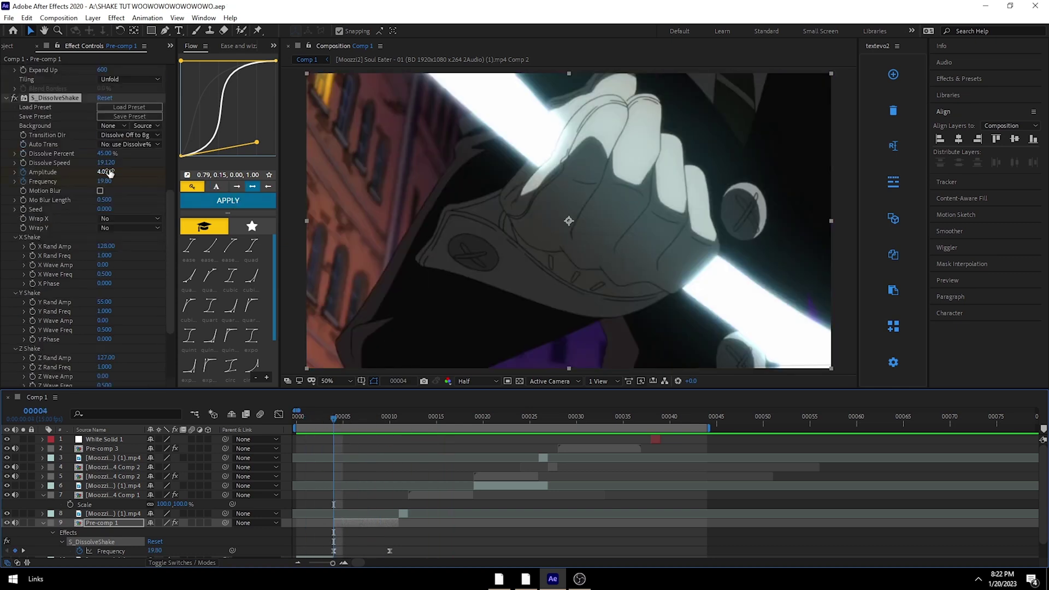
drag(110, 172, 137, 172)
key(y)
key(u)
scroll(138, 515, down, 1)
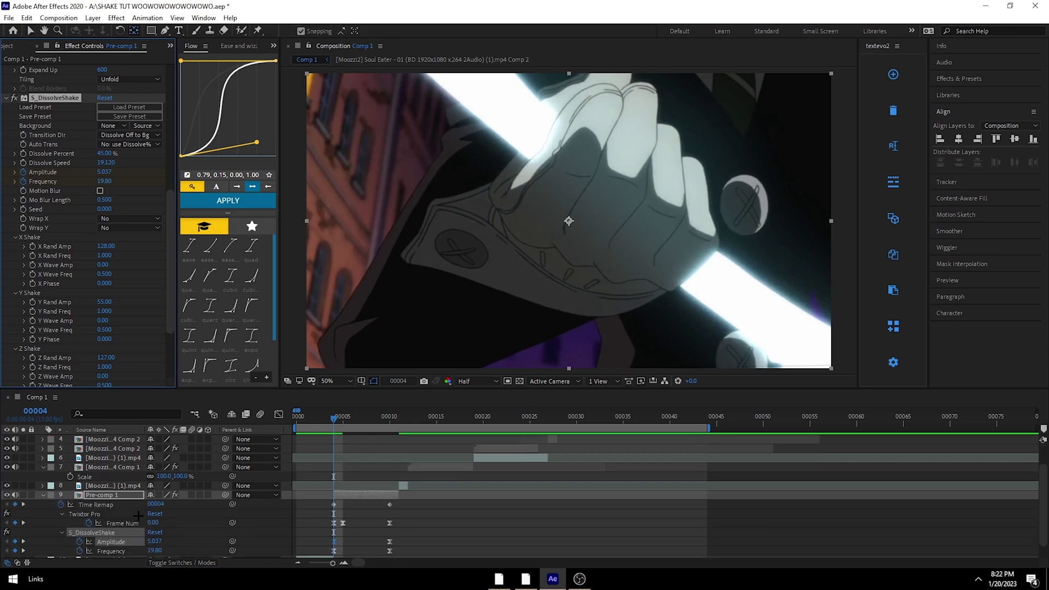
Step: Pull the frame 4 Amplitude handle outward in the graph editor for a slower initial drop, and preview and scrub the shake
click(279, 414)
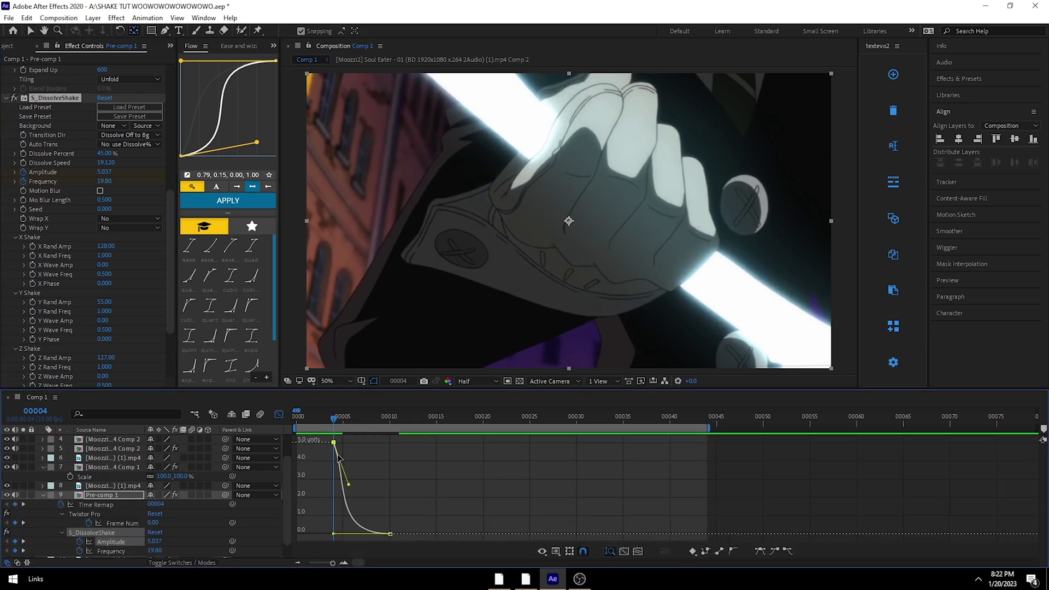
drag(350, 486, 373, 468)
drag(334, 418, 370, 418)
key(space)
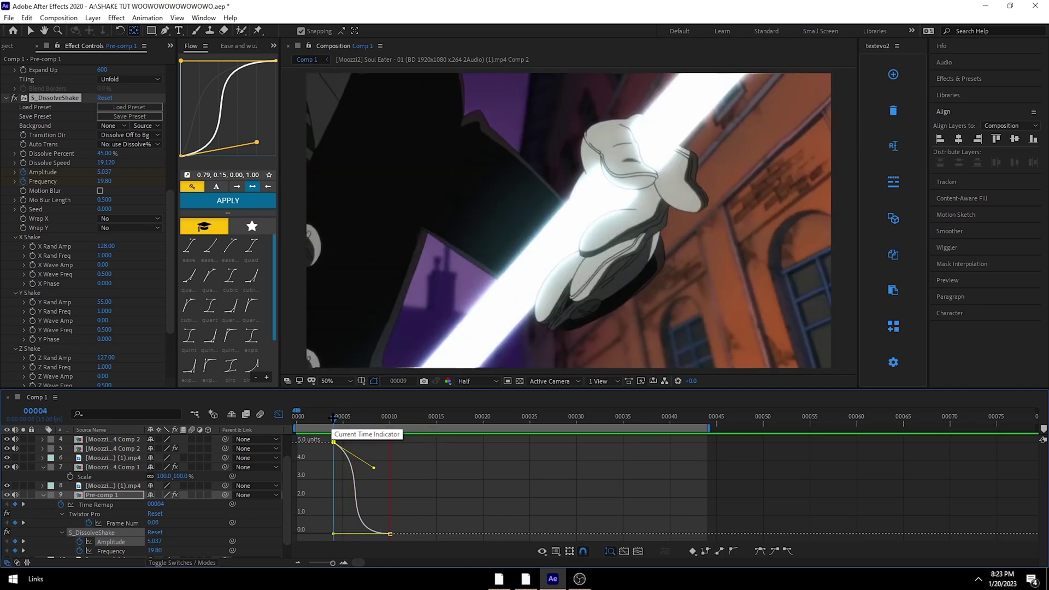
key(space)
key(space)
drag(344, 419, 389, 421)
Step: Set the S_DissolveShake Seed to 0.012 and preview the shake from the start
scroll(76, 257, down, 2)
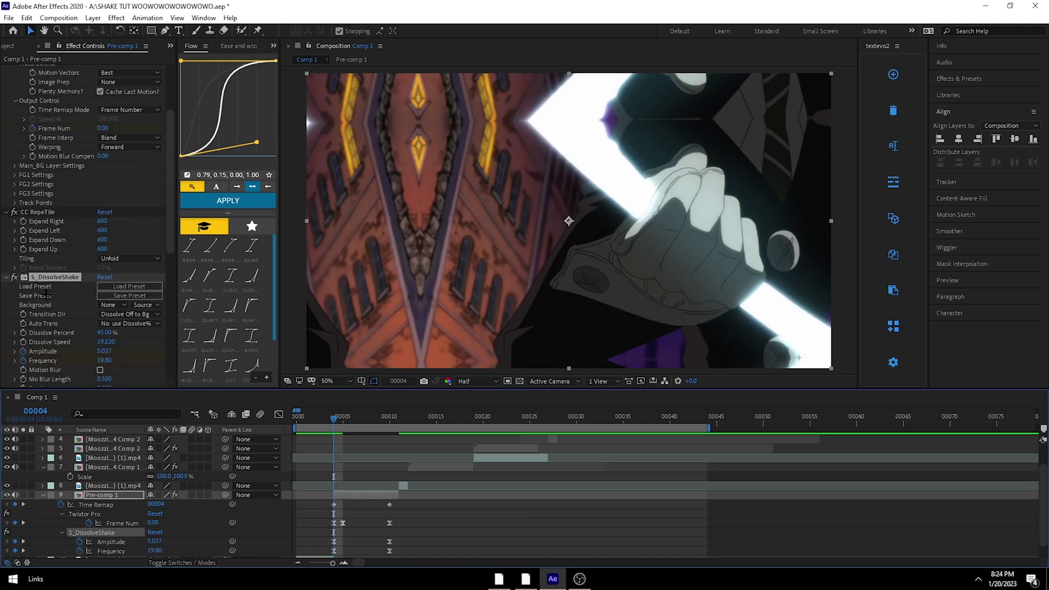
drag(93, 265, 91, 262)
mouse_move(336, 416)
mouse_down()
mouse_move(373, 420)
mouse_move(340, 409)
mouse_up()
key(space)
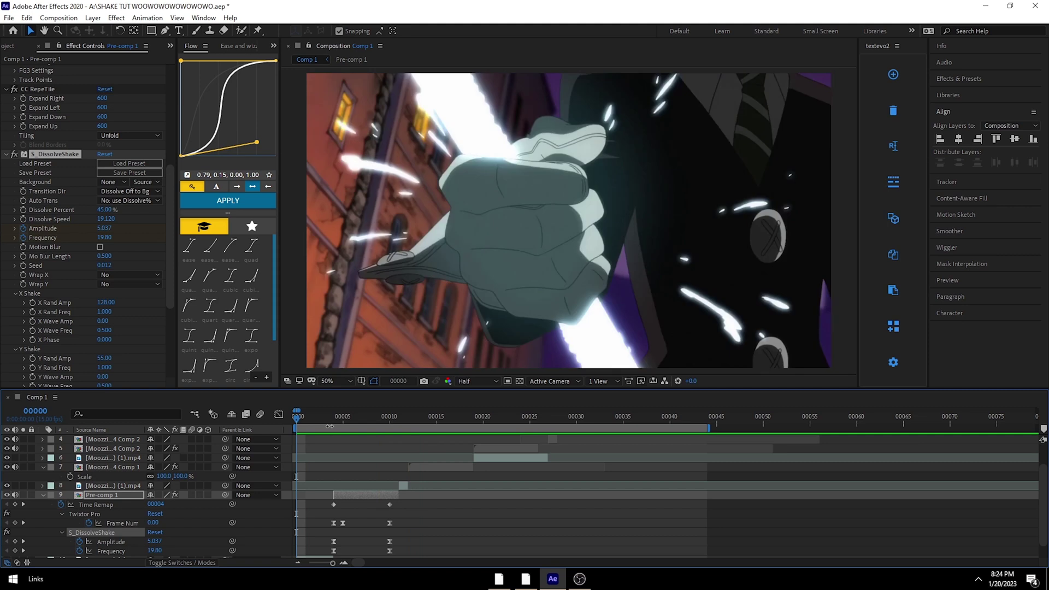
key(space)
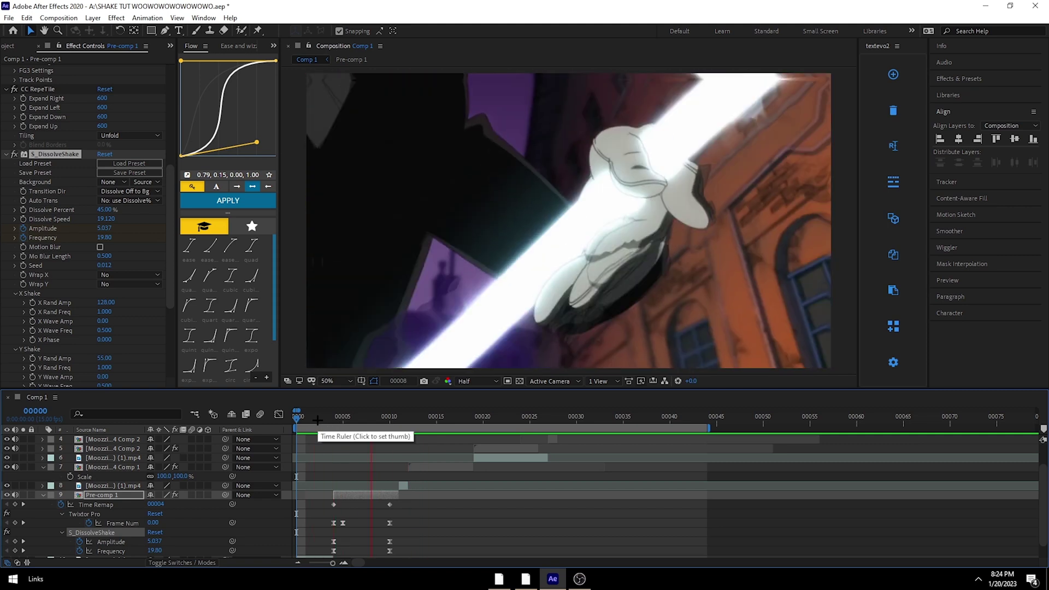
Step: Keyframe Pre-comp 1's Scale from 173.5% at frame 4 to 100% at frame 5
drag(326, 422, 337, 421)
click(336, 420)
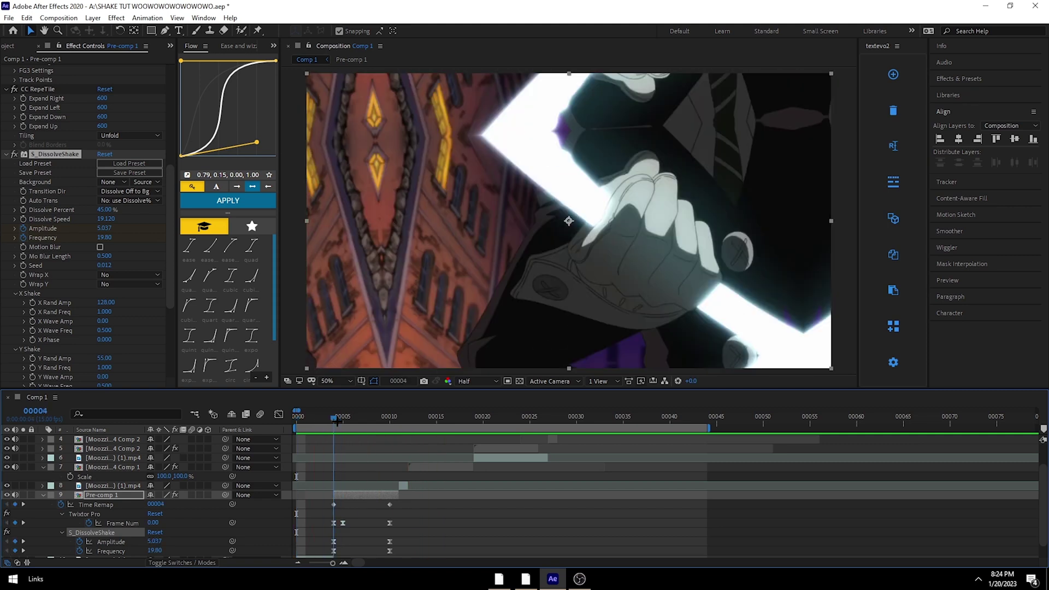
key(s)
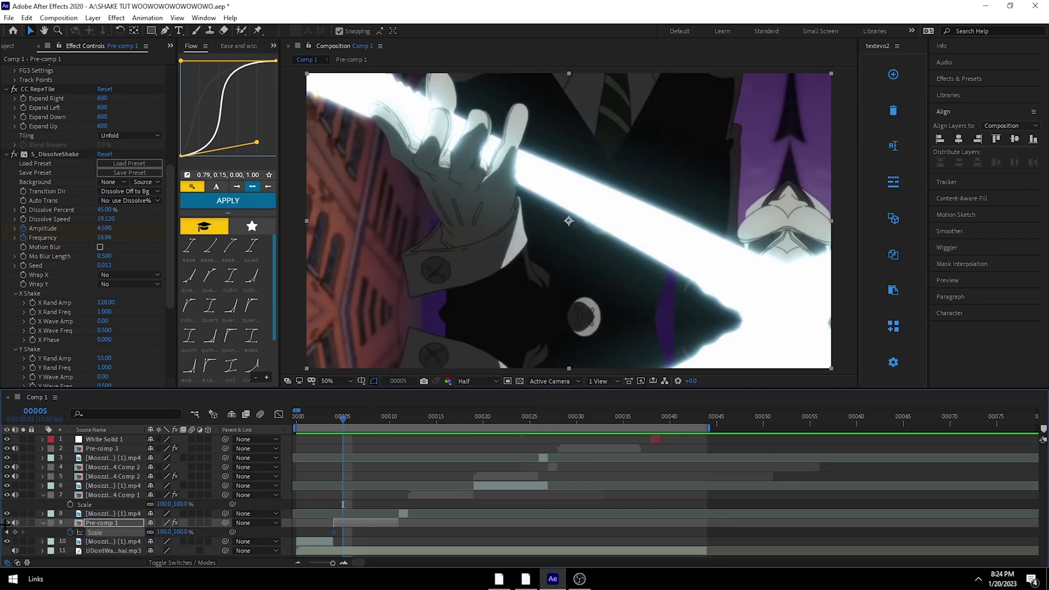
click(13, 536)
click(14, 531)
drag(164, 531, 514, 508)
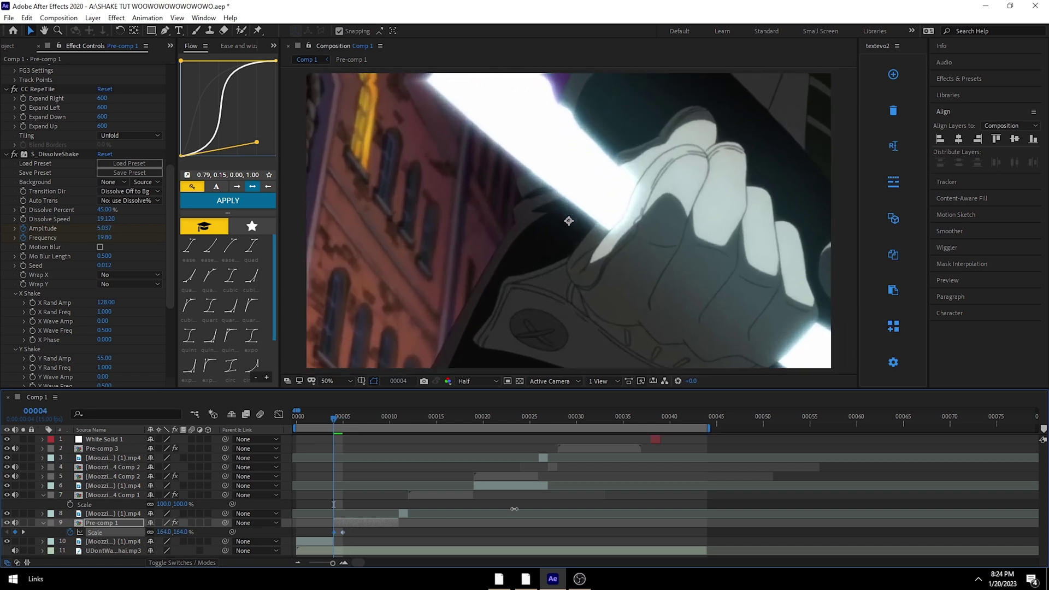
Step: Preview the scale punch, remove Pre-comp 1's Scale keyframes with Scale at 100%, and replay the opening frames
drag(337, 421, 315, 418)
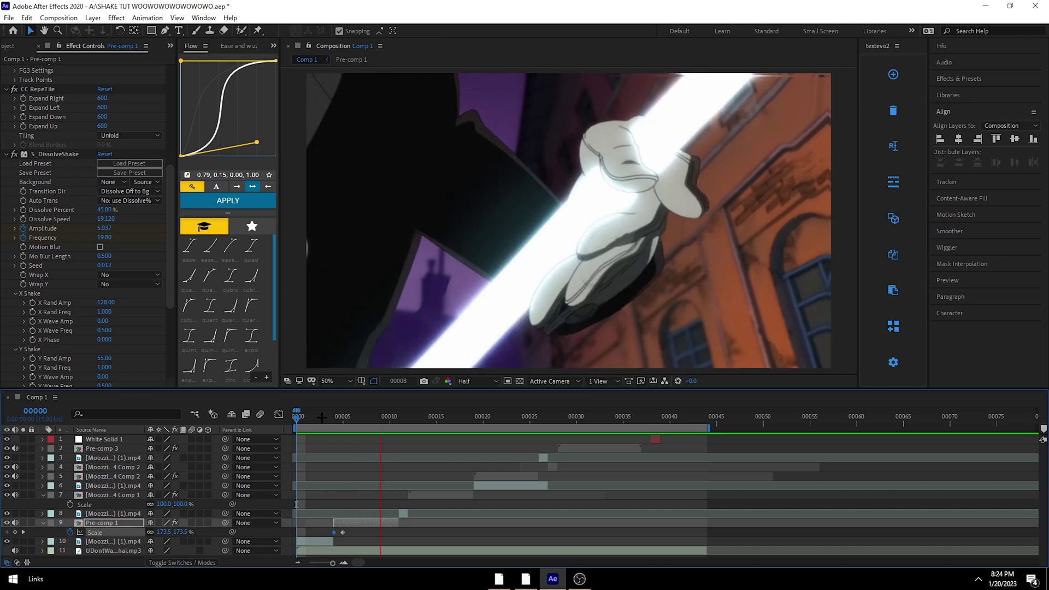
key(space)
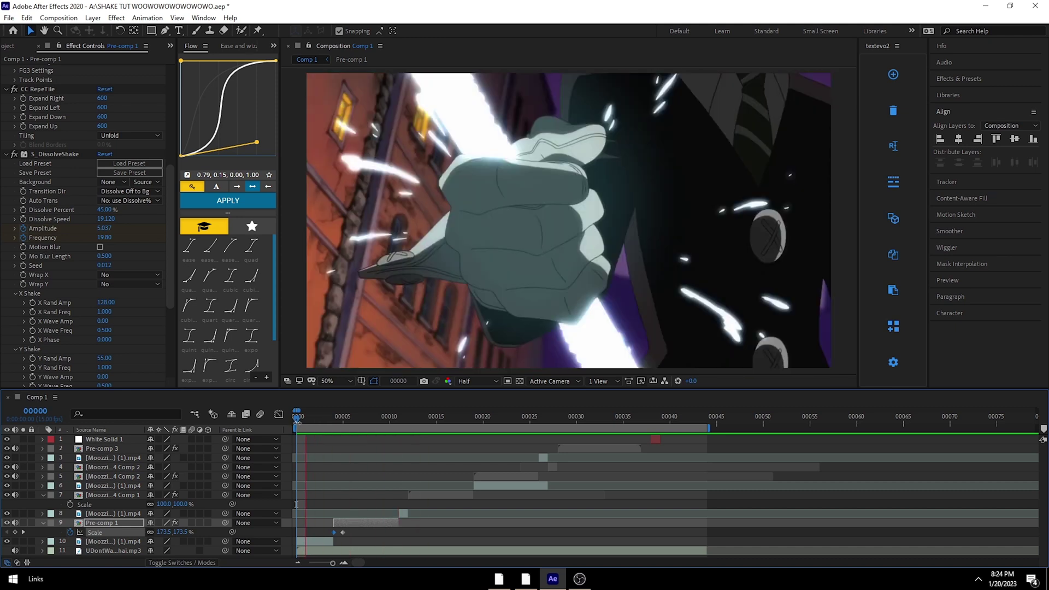
key(space)
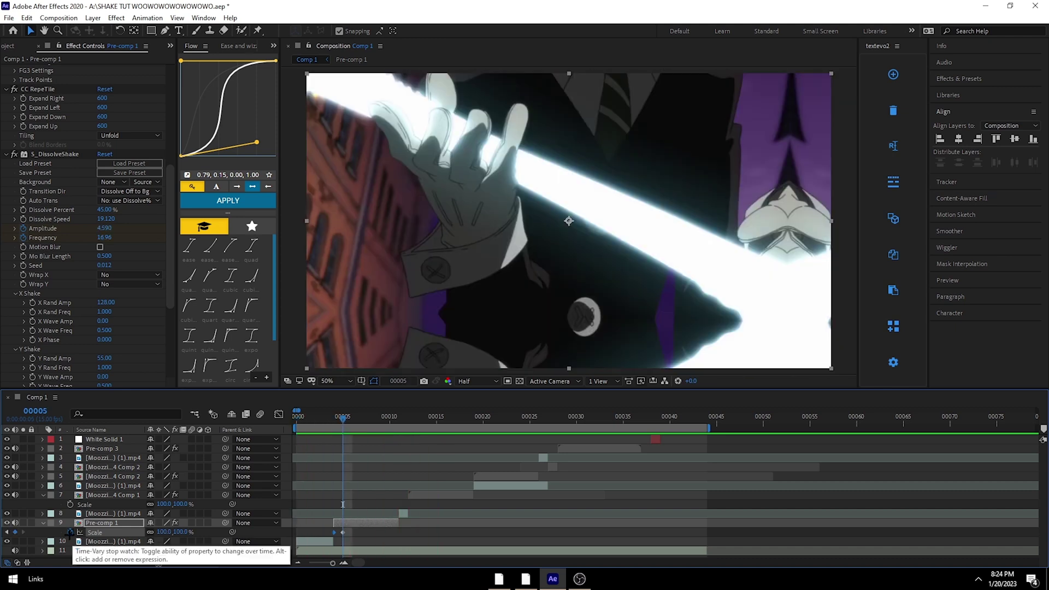
key(space)
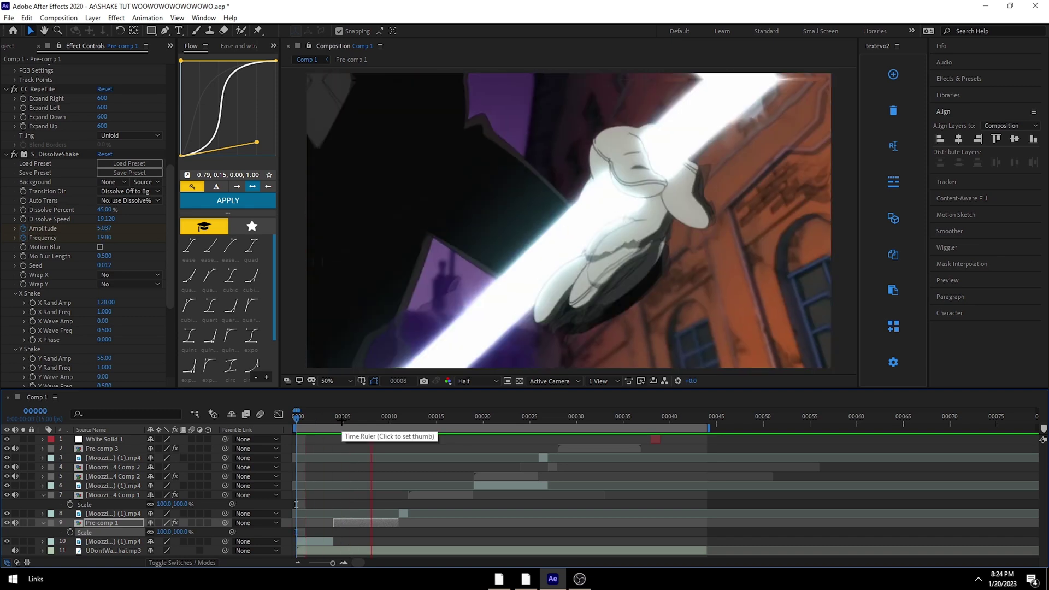
Step: Add an adjustment layer directly above Pre-comp 1 and trim it to cover only frame 4
click(333, 420)
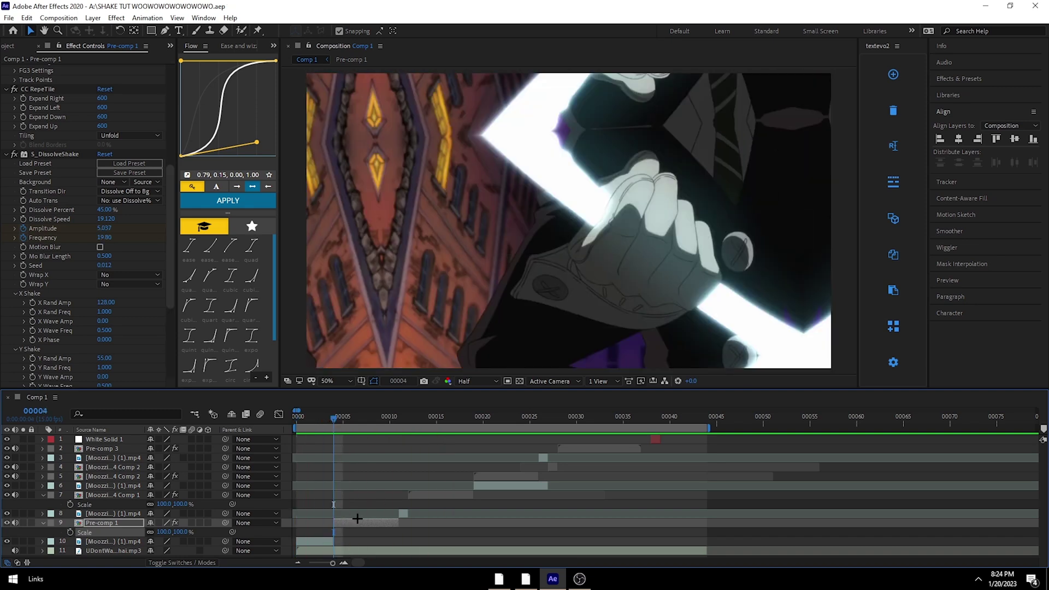
key(ctrl+alt+y)
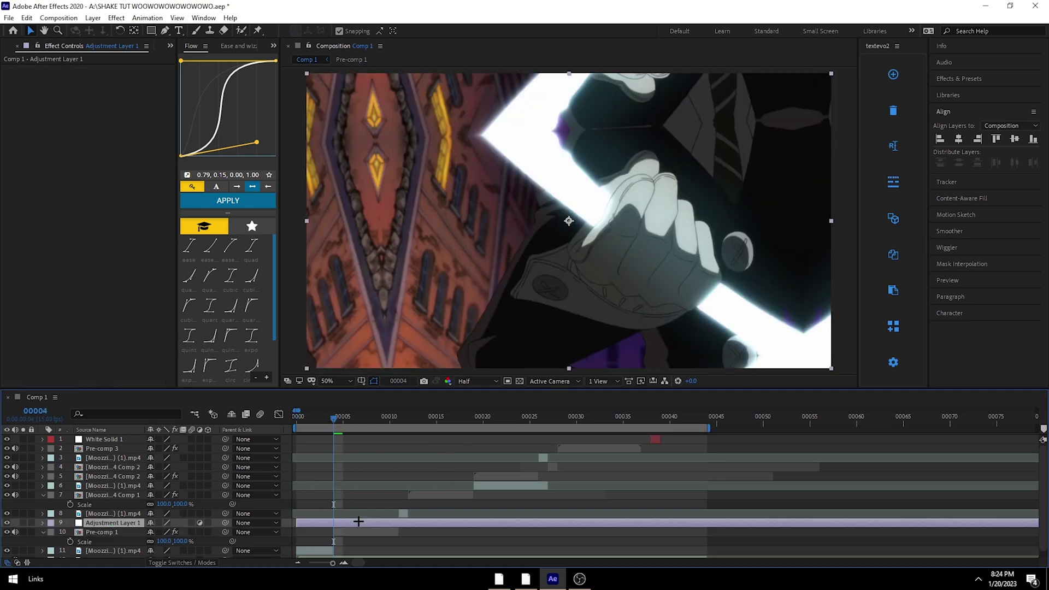
key(alt+bracketleft)
key(Page_Down)
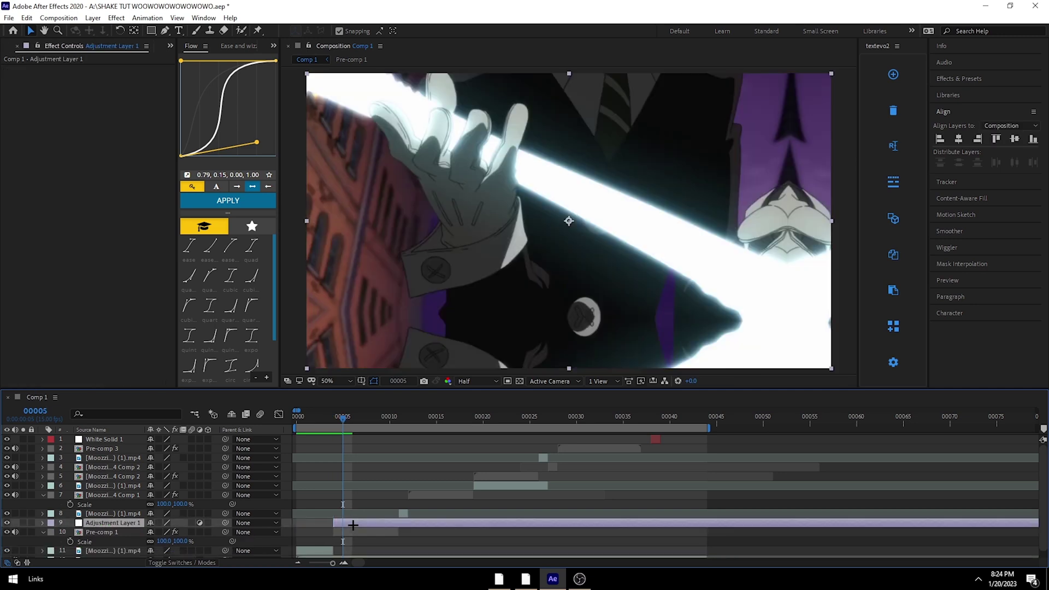
key(ctrl+shift+d)
key(Delete)
Step: Apply a Radial Blur to the one-frame adjustment layer, with Amount 9.2 and Type Spin
click(332, 420)
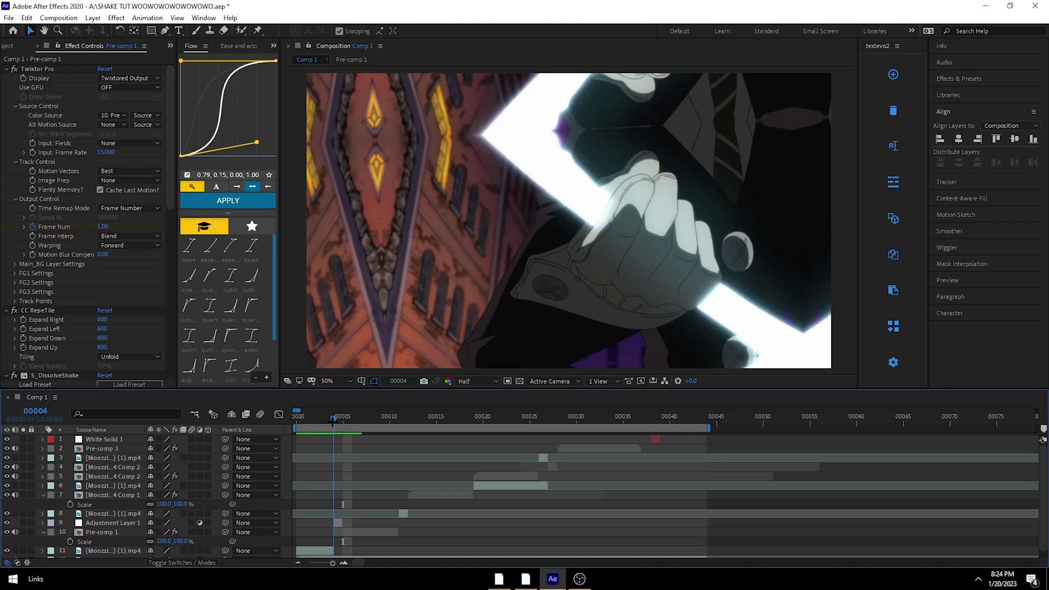
click(343, 516)
key(ctrl+space)
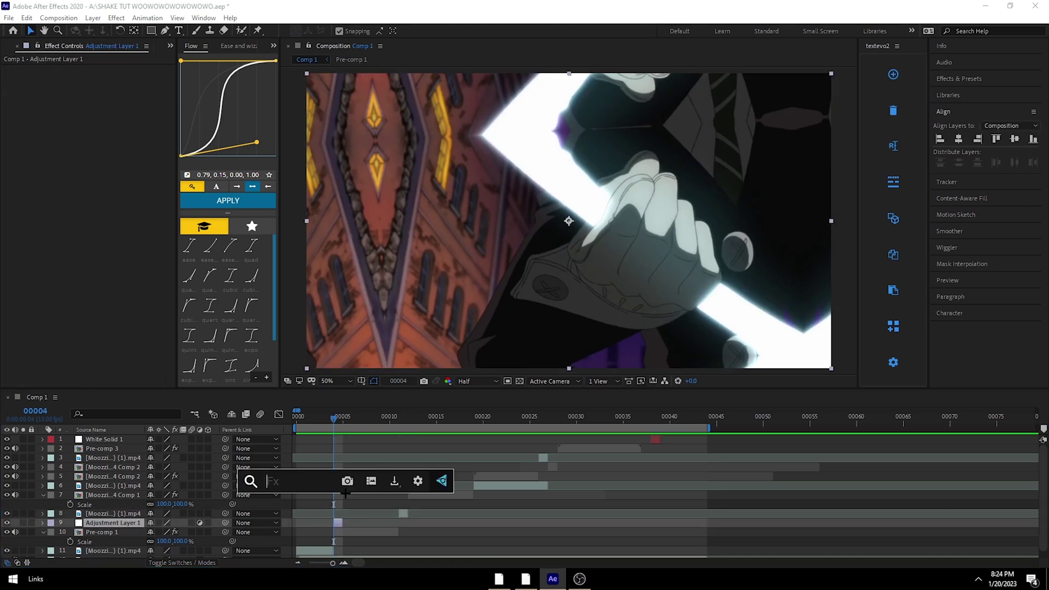
text(radial blur)
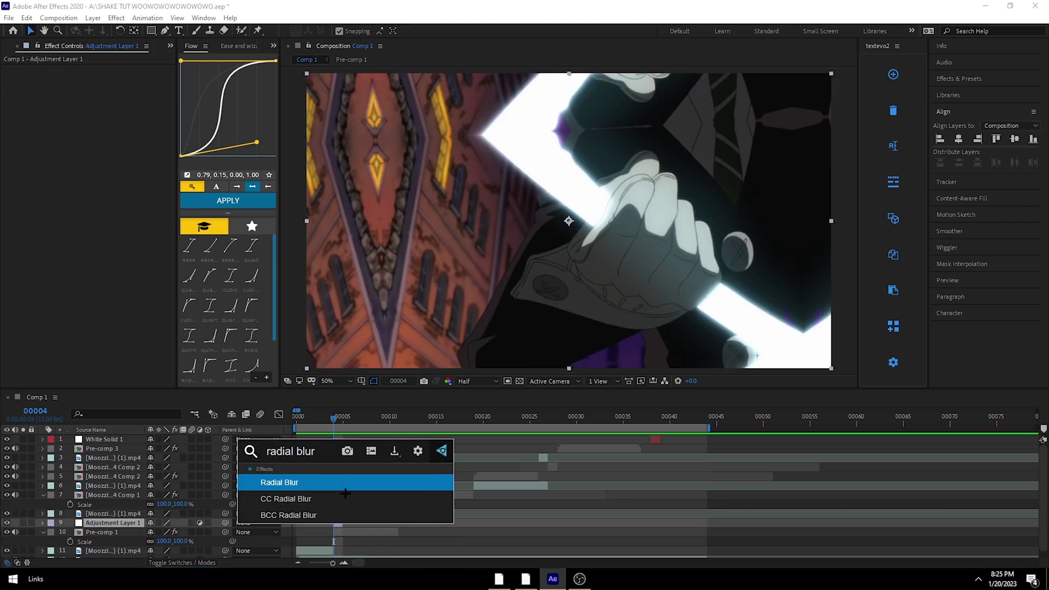
key(Return)
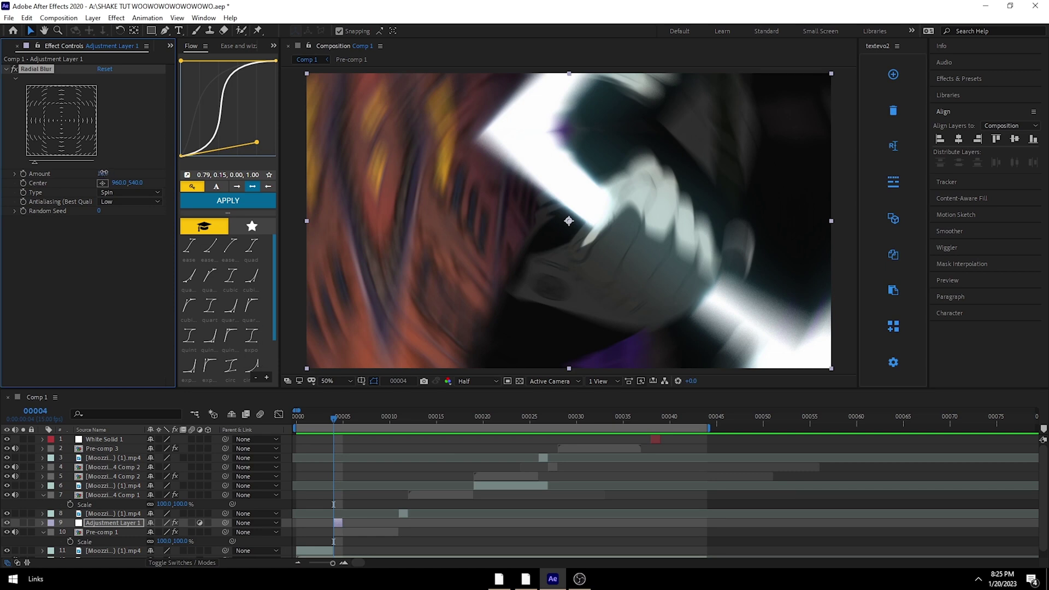
Step: Preview the shake with the radial blur from frame 0
drag(338, 418, 296, 419)
key(space)
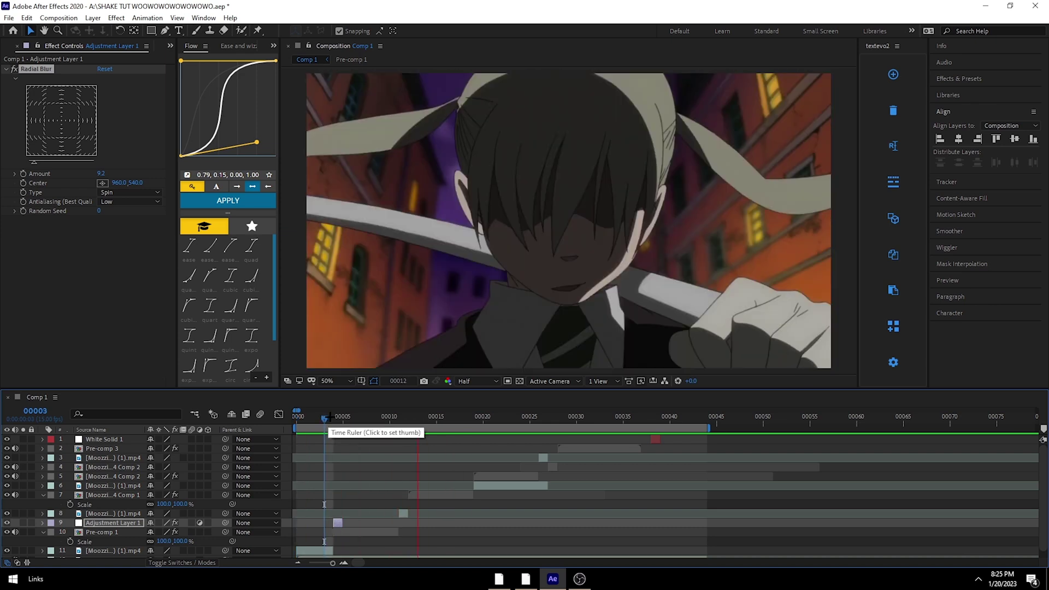
click(387, 424)
drag(387, 425, 295, 420)
key(space)
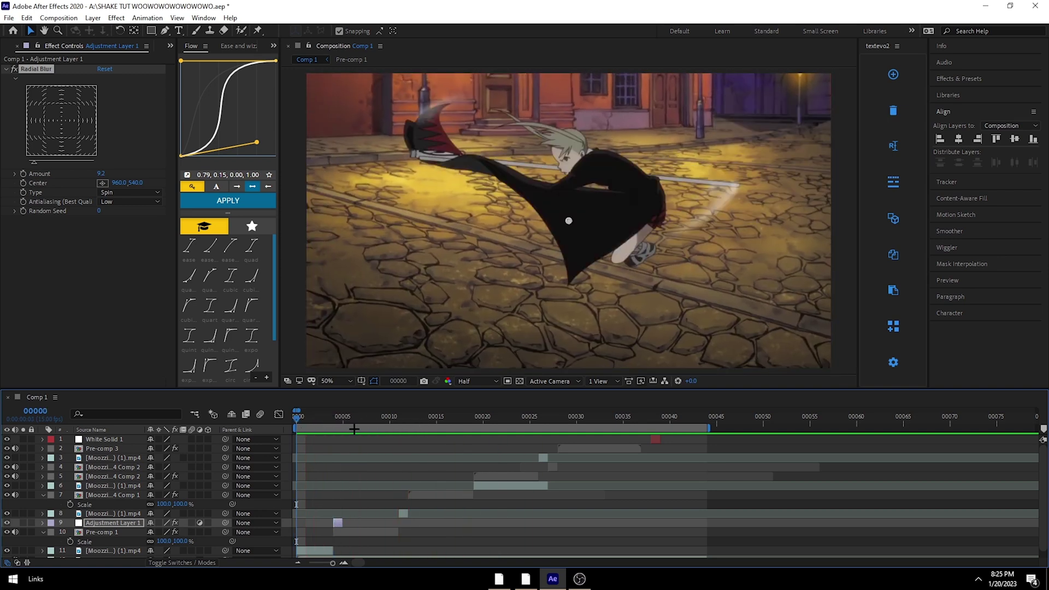
click(397, 429)
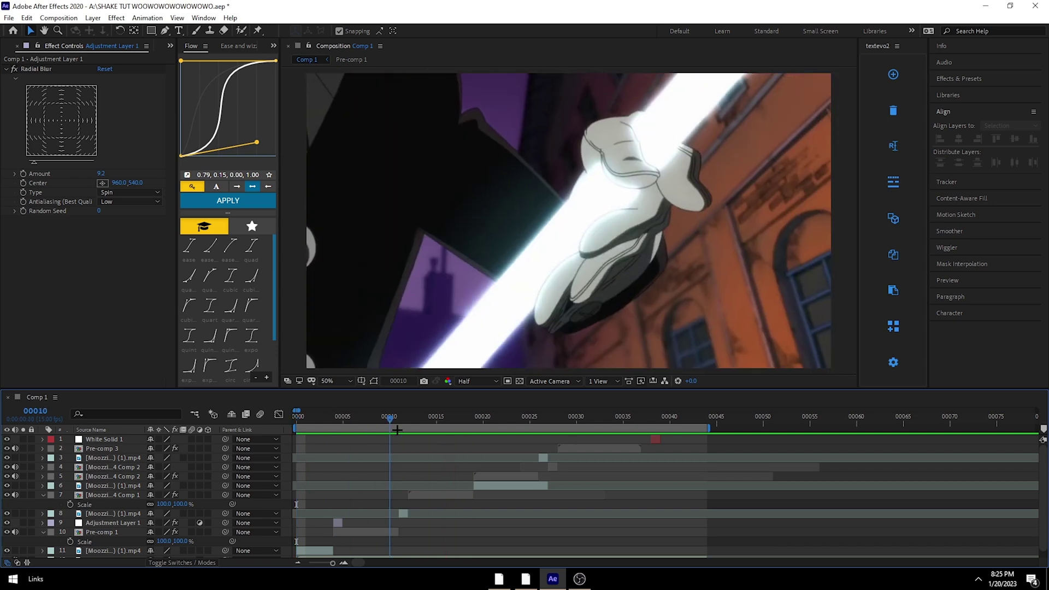
Step: Reveal the keyframes of the Moozzi2 Comp 1 layer starting at frame 12, scrub its motion, and open the graph editor
drag(397, 429, 405, 430)
click(417, 496)
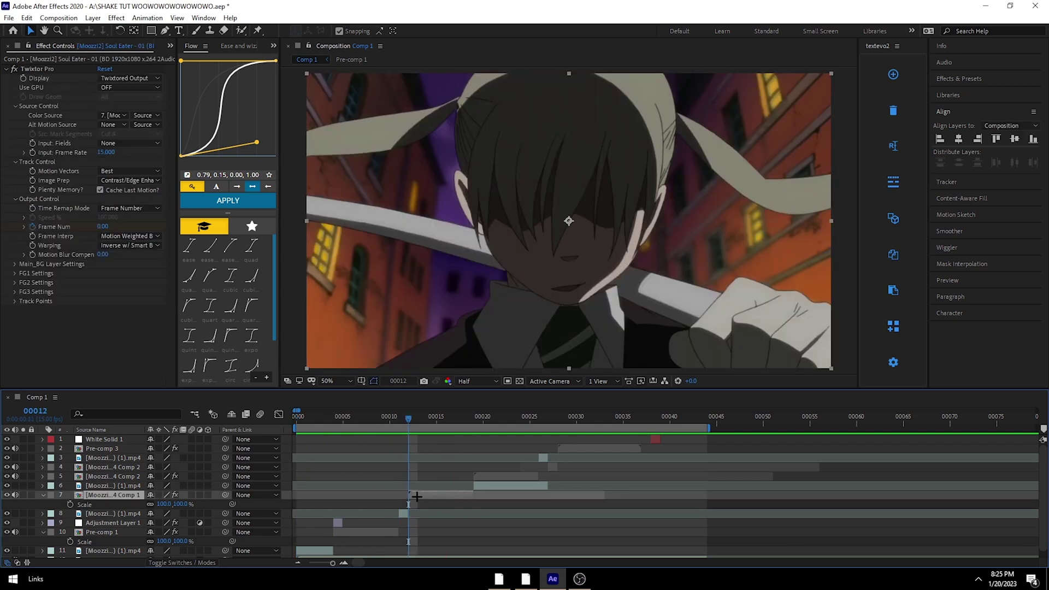
key(u)
drag(409, 420, 428, 418)
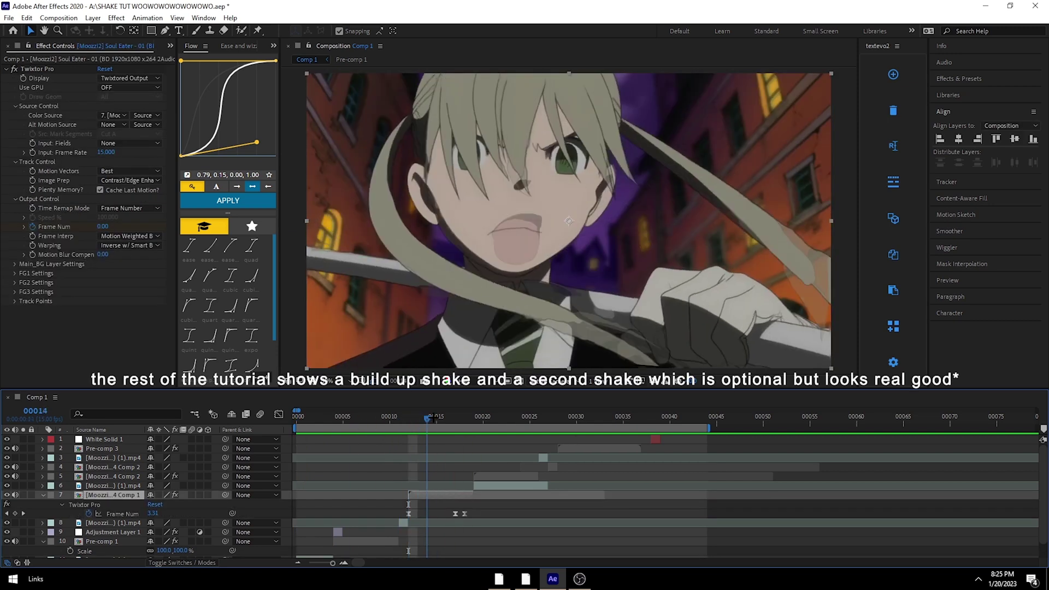
click(279, 412)
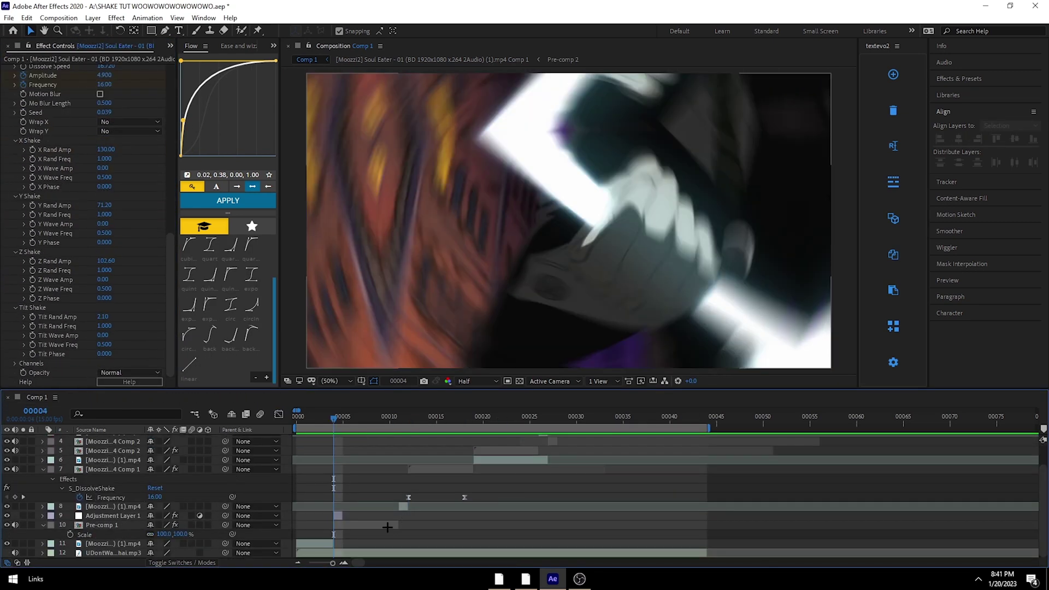
Step: Reveal Pre-comp 1's keyframes and duplicate its S_DissolveShake effect for the build-up shake
click(387, 527)
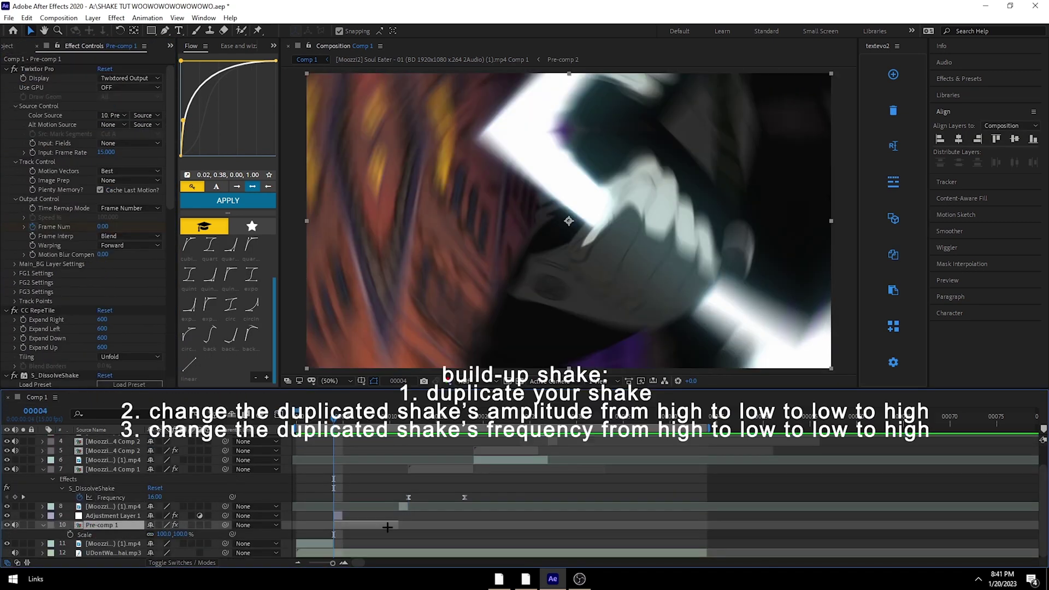
key(u)
click(390, 421)
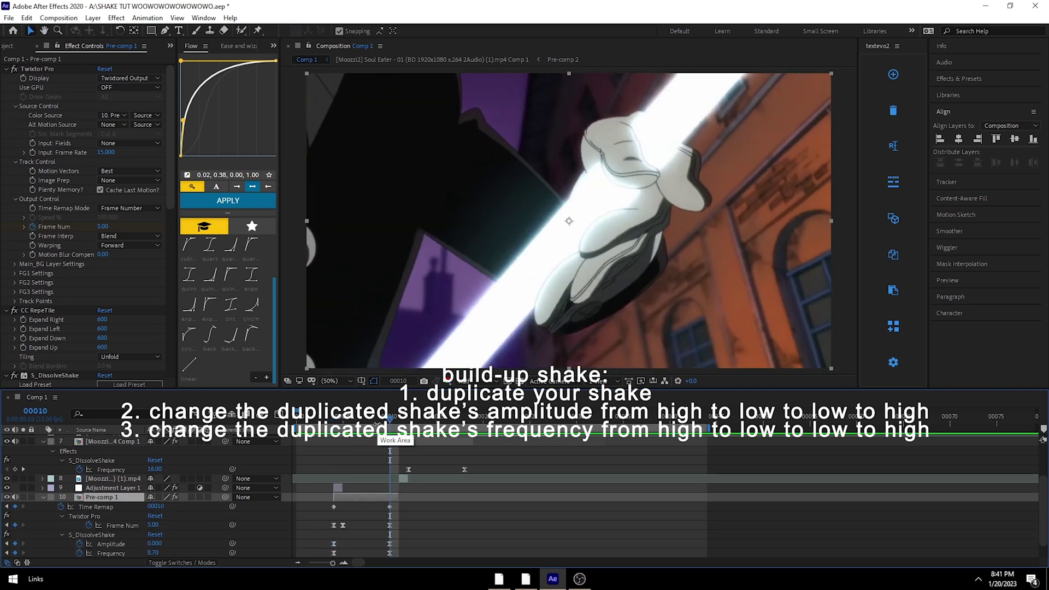
scroll(251, 502, down, 1)
click(342, 509)
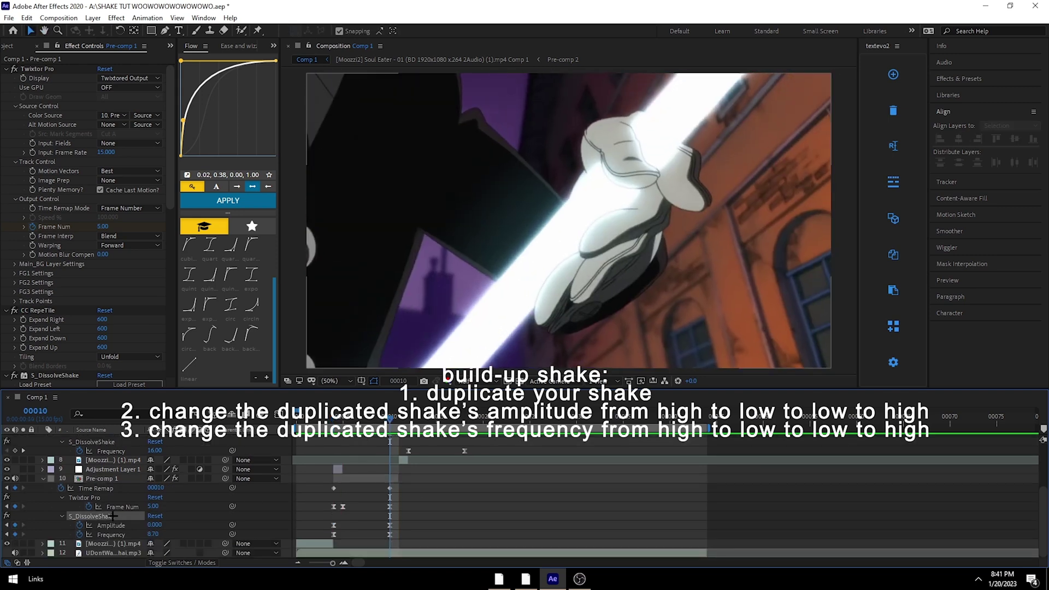
click(112, 516)
key(ctrl+d)
Step: Reverse S_DissolveShake 2's Amplitude and Frequency keyframes so both rise from low to high from about frame 8, and preview the build-up
scroll(333, 511, down, 1)
key(u)
key(i)
key(u)
scroll(356, 523, down, 3)
click(116, 527)
click(327, 535)
drag(333, 525, 407, 525)
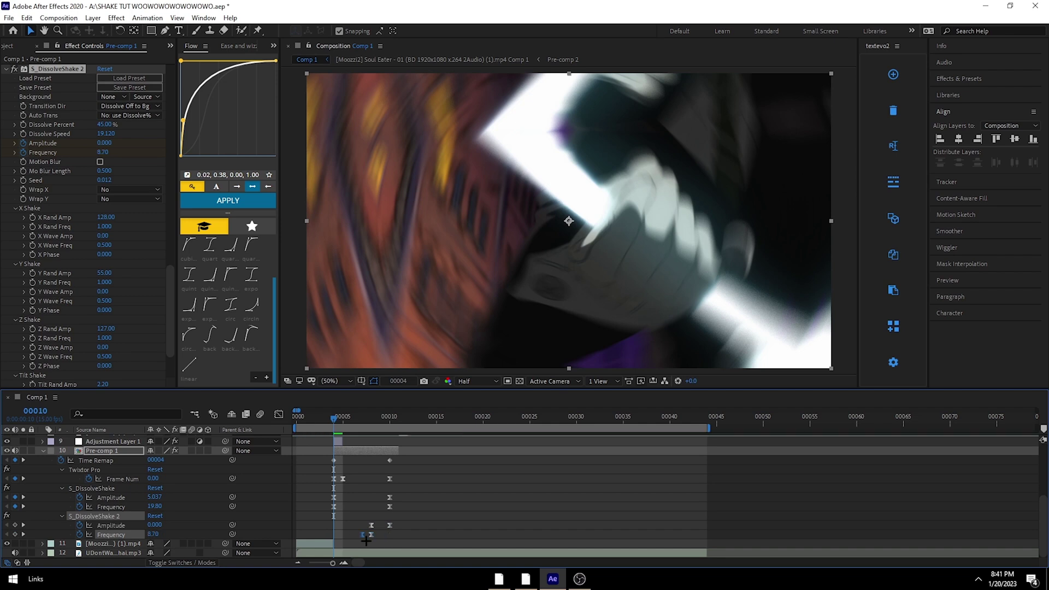
drag(371, 534, 390, 537)
drag(365, 414, 344, 438)
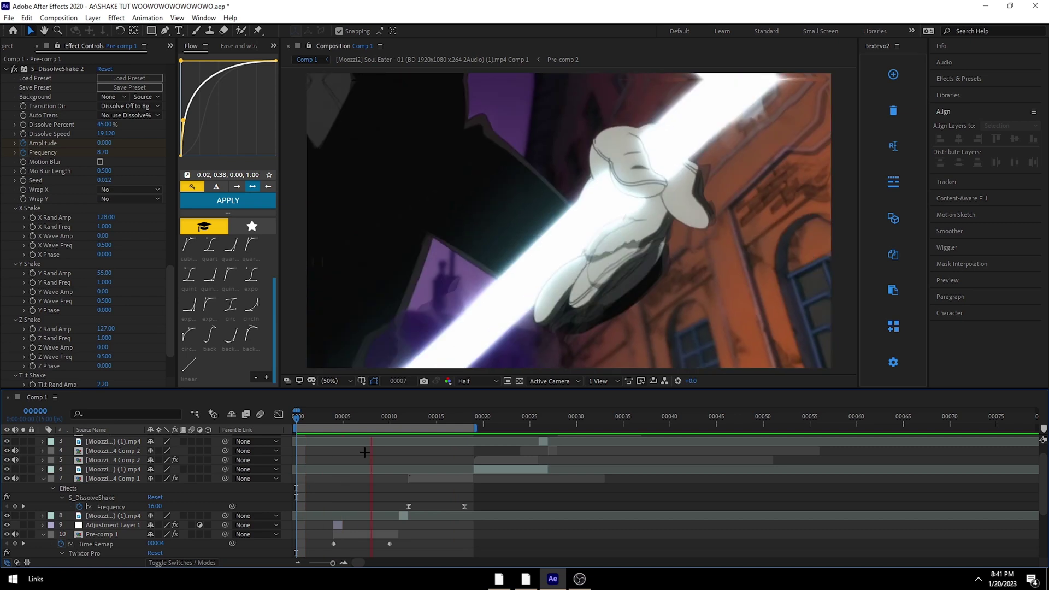
key(ctrl+z)
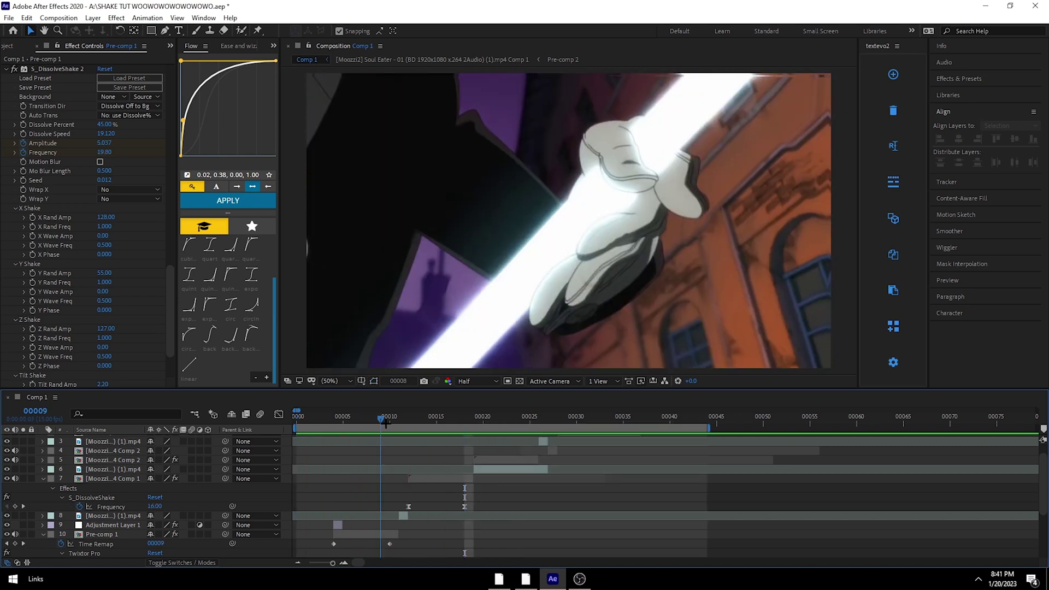